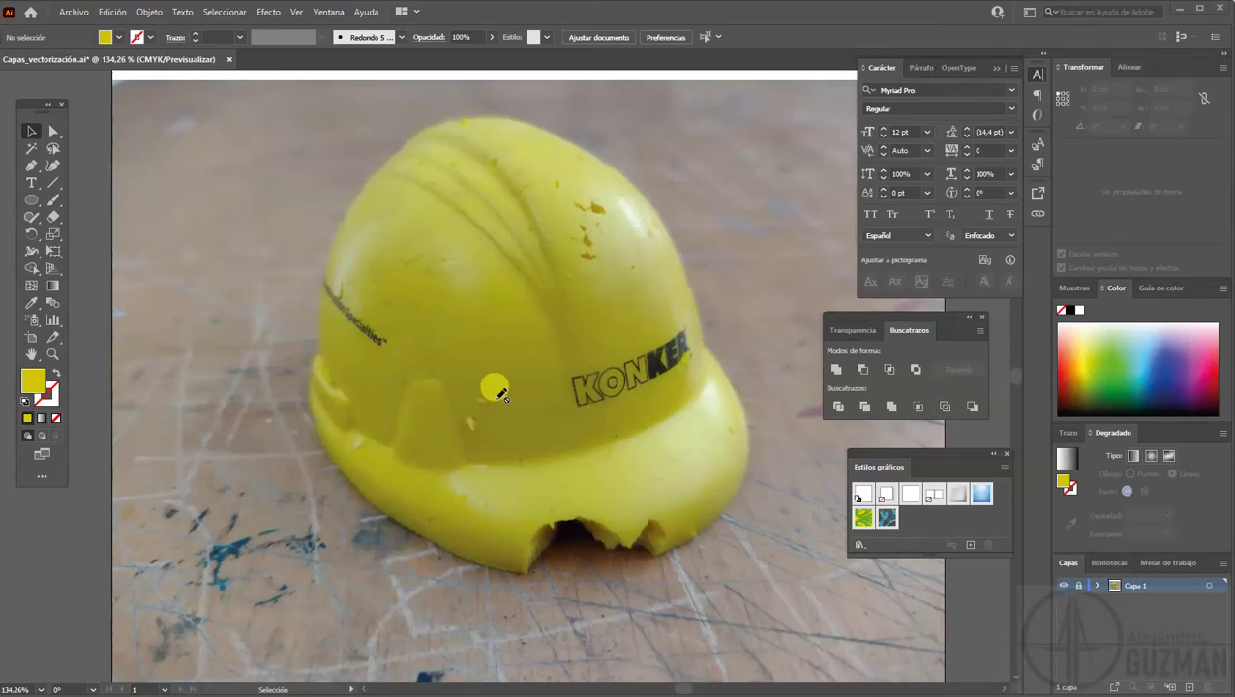
Zoom in on the helmet, add layer Capa 2, and set no fill with a black stroke
{"action": "scroll", "coordinate": [493, 388], "scroll_direction": "up", "scroll_amount": 2}
{"action": "scroll", "coordinate": [493, 388], "scroll_direction": "down", "scroll_amount": 3}
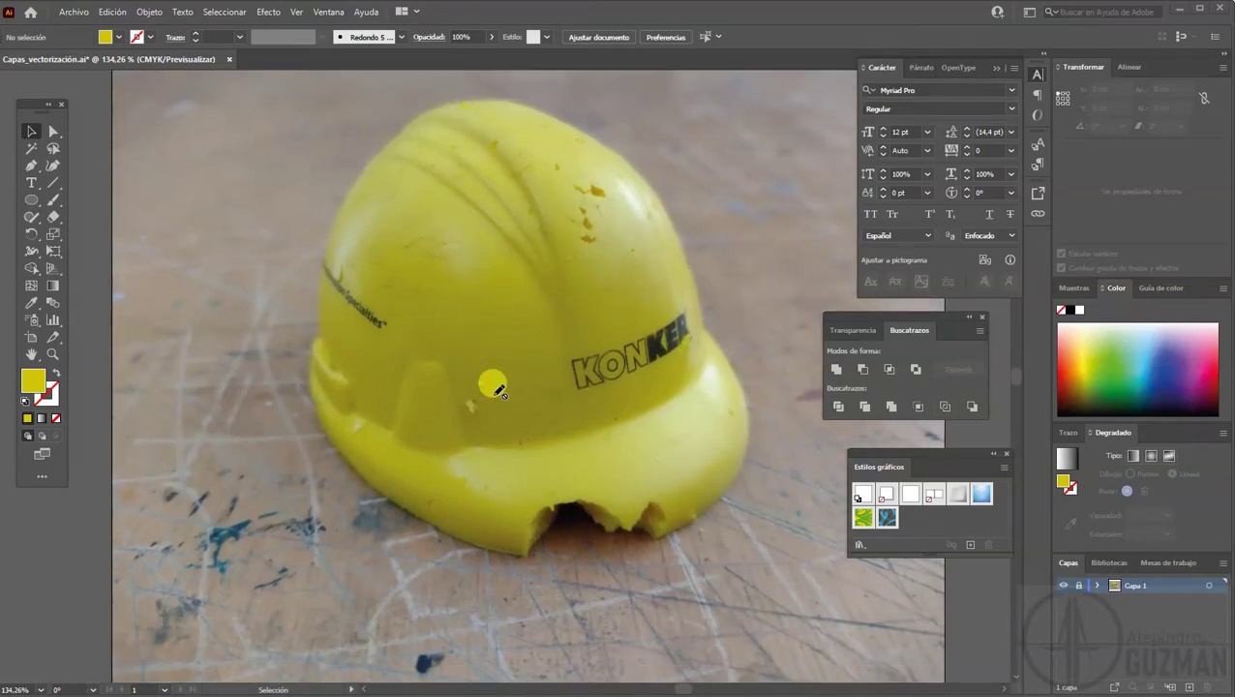
{"action": "key", "text": "ctrl"}
{"action": "left_click", "coordinate": [53, 354]}
{"action": "mouse_move", "coordinate": [525, 373]}
{"action": "left_mouse_down"}
{"action": "mouse_move", "coordinate": [366, 426]}
{"action": "mouse_move", "coordinate": [595, 403]}
{"action": "left_mouse_up"}
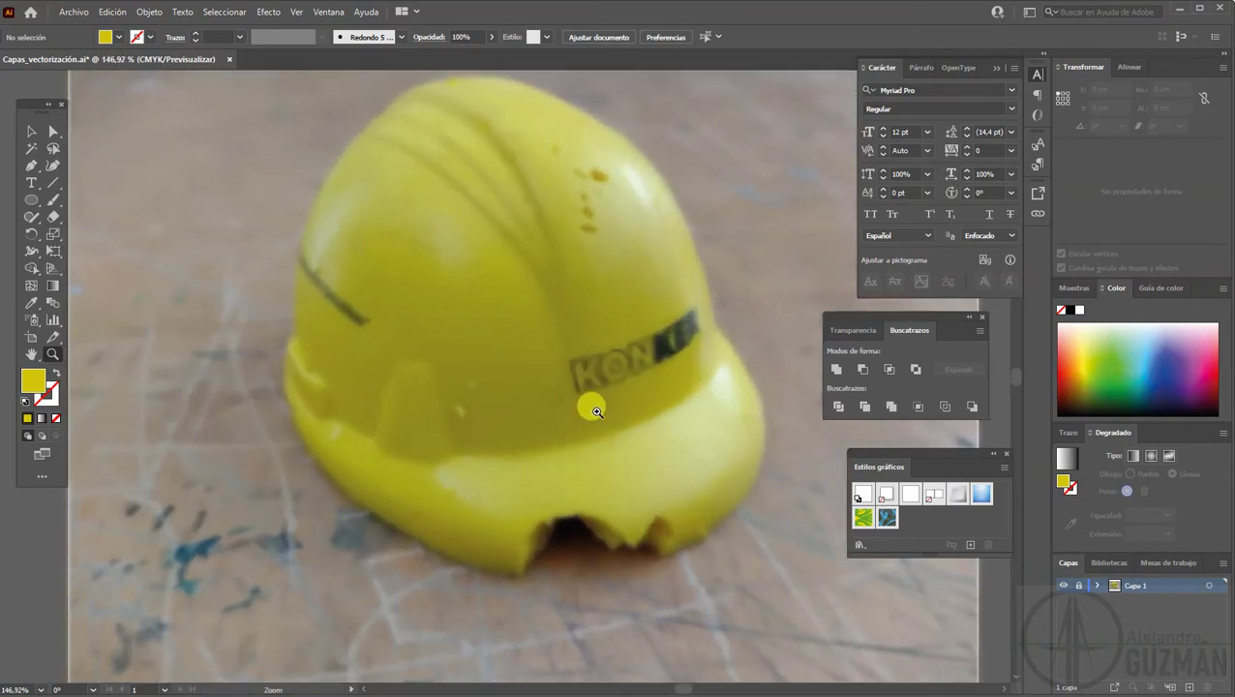
{"action": "scroll", "coordinate": [562, 329], "scroll_direction": "up", "scroll_amount": 2}
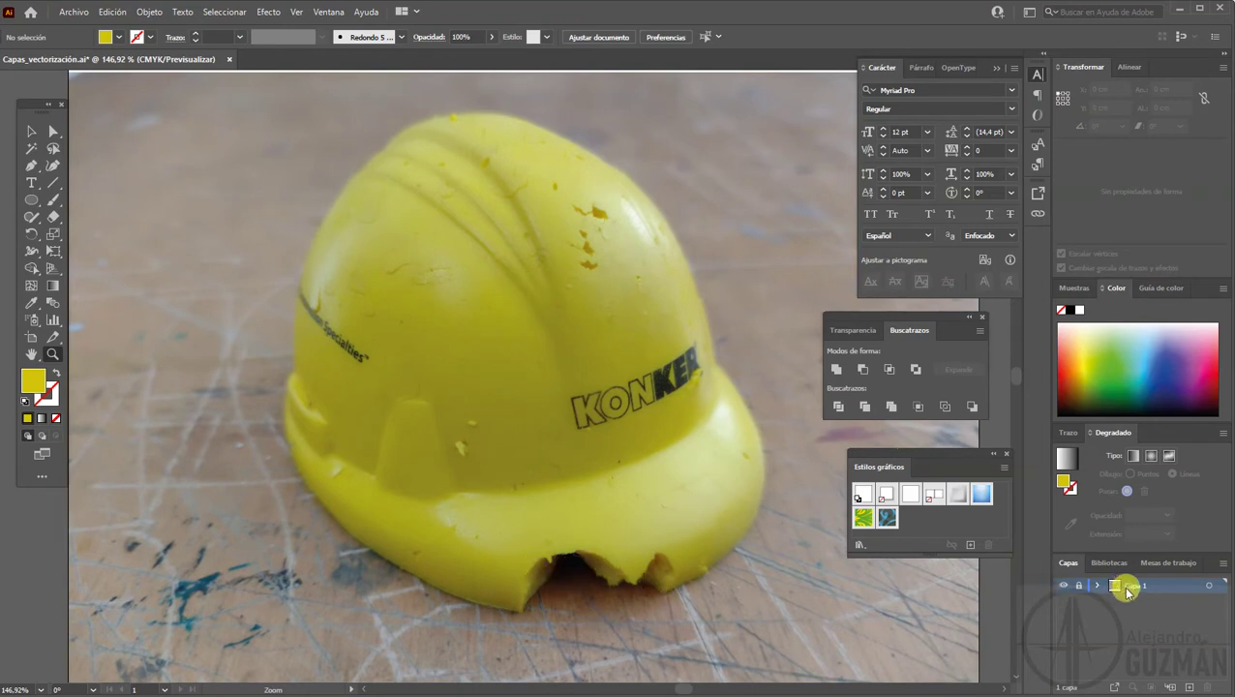
{"action": "left_click", "coordinate": [1188, 687]}
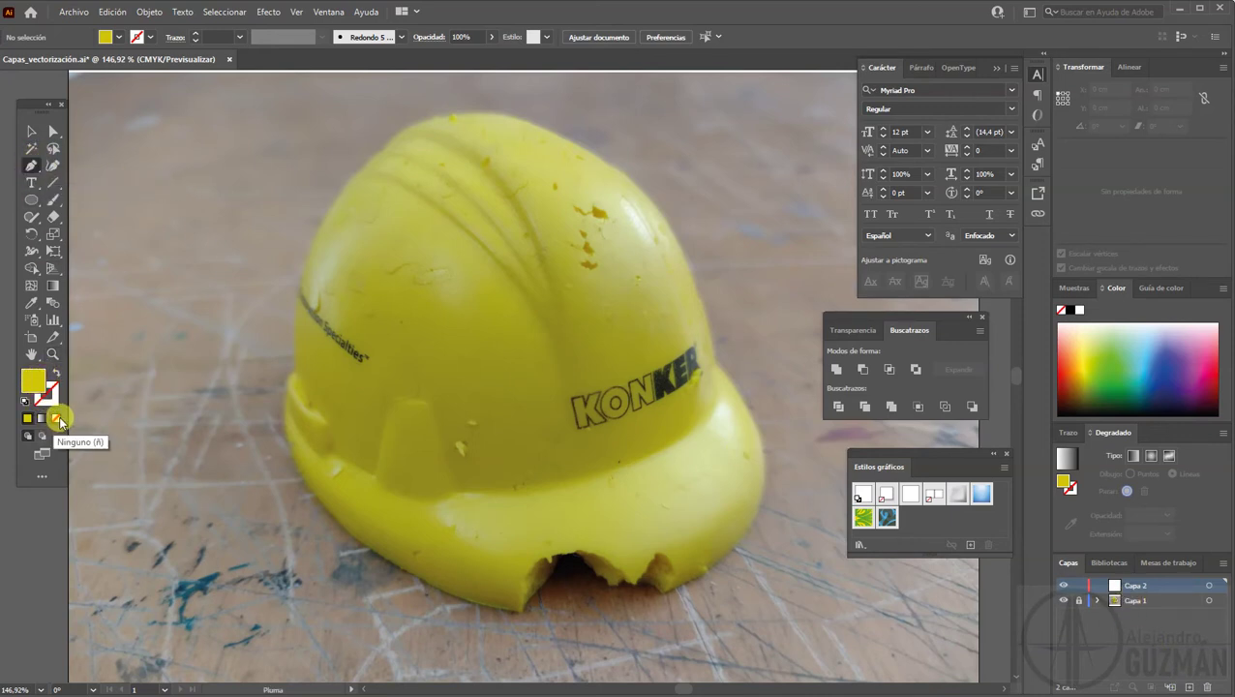
{"action": "left_click", "coordinate": [55, 374]}
{"action": "left_click", "coordinate": [1060, 311]}
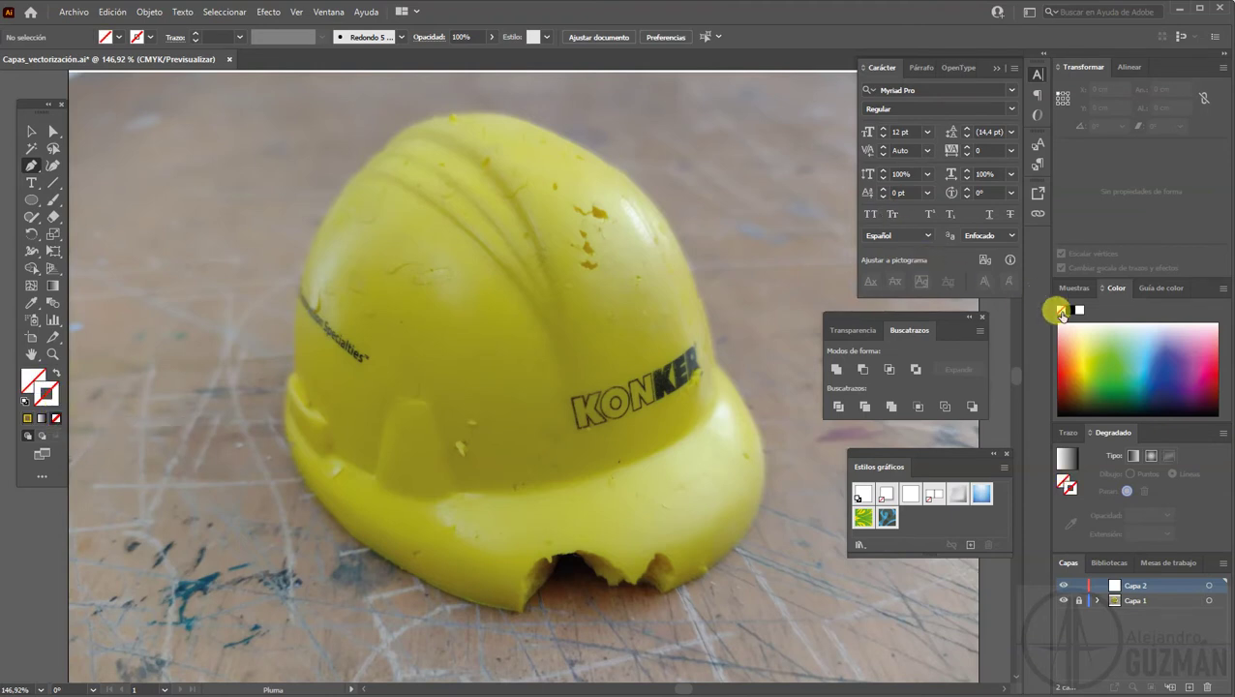
{"action": "left_click", "coordinate": [1069, 311]}
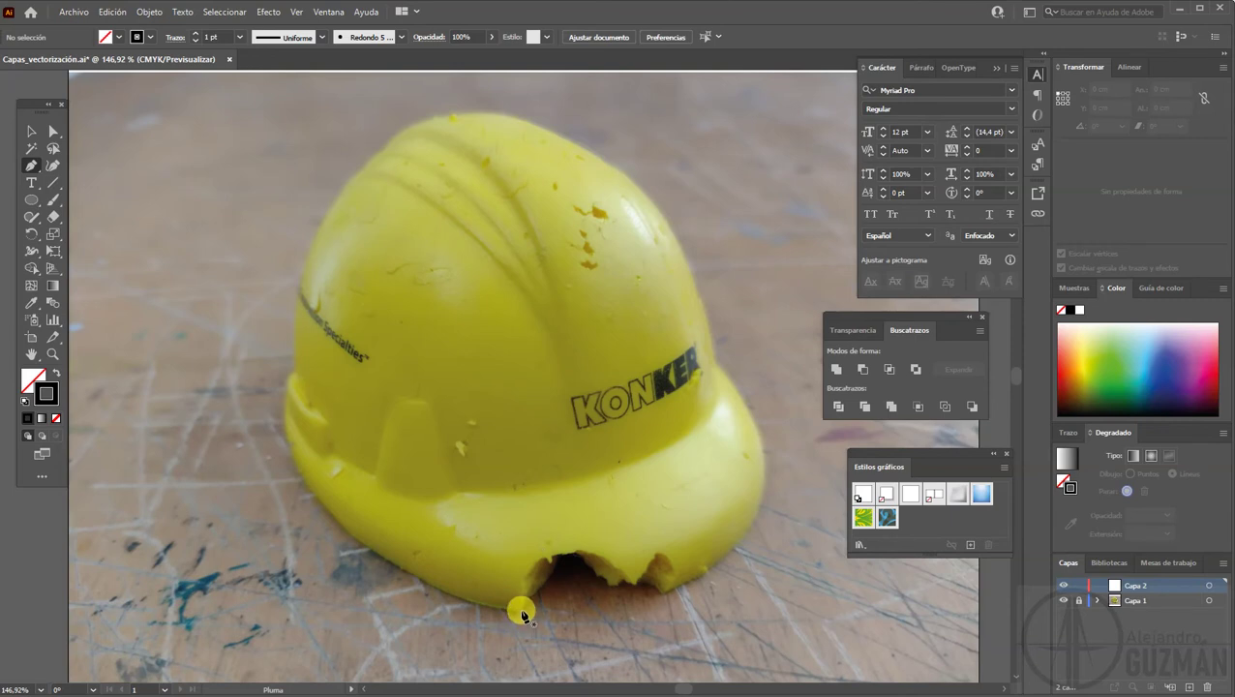
Start the Pen outline at the helmet's bottom edge, running up the notch
{"action": "left_click", "coordinate": [520, 609]}
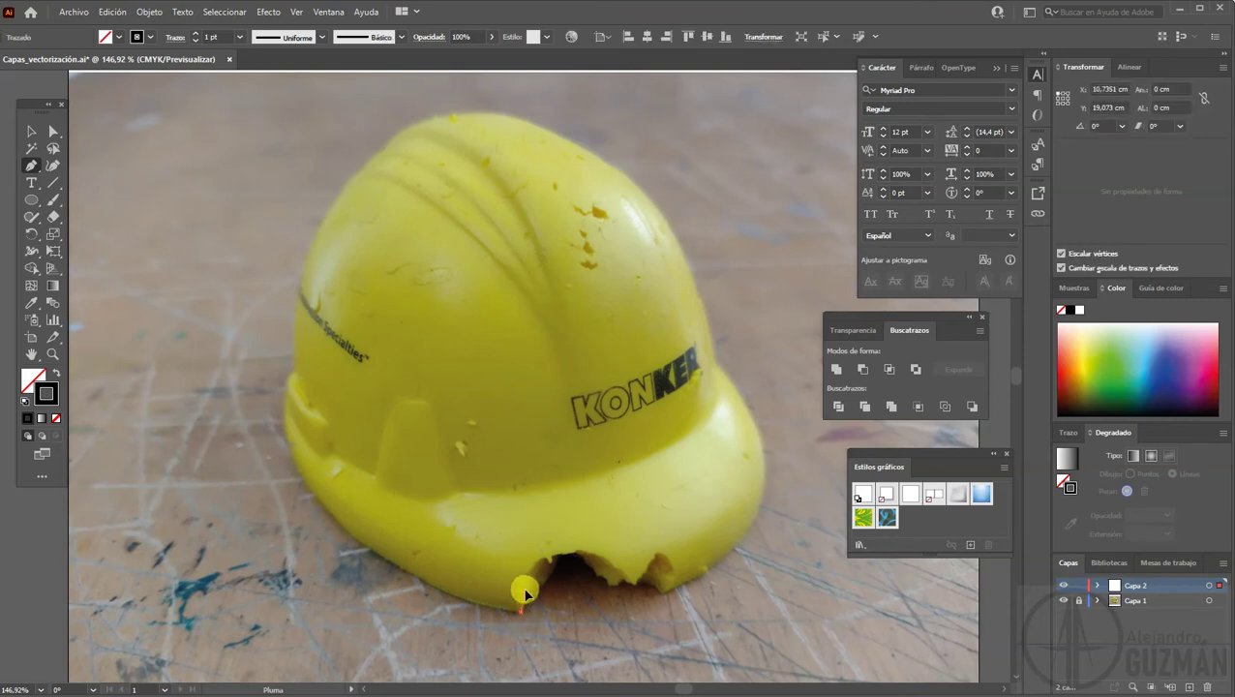
{"action": "left_click", "coordinate": [525, 588]}
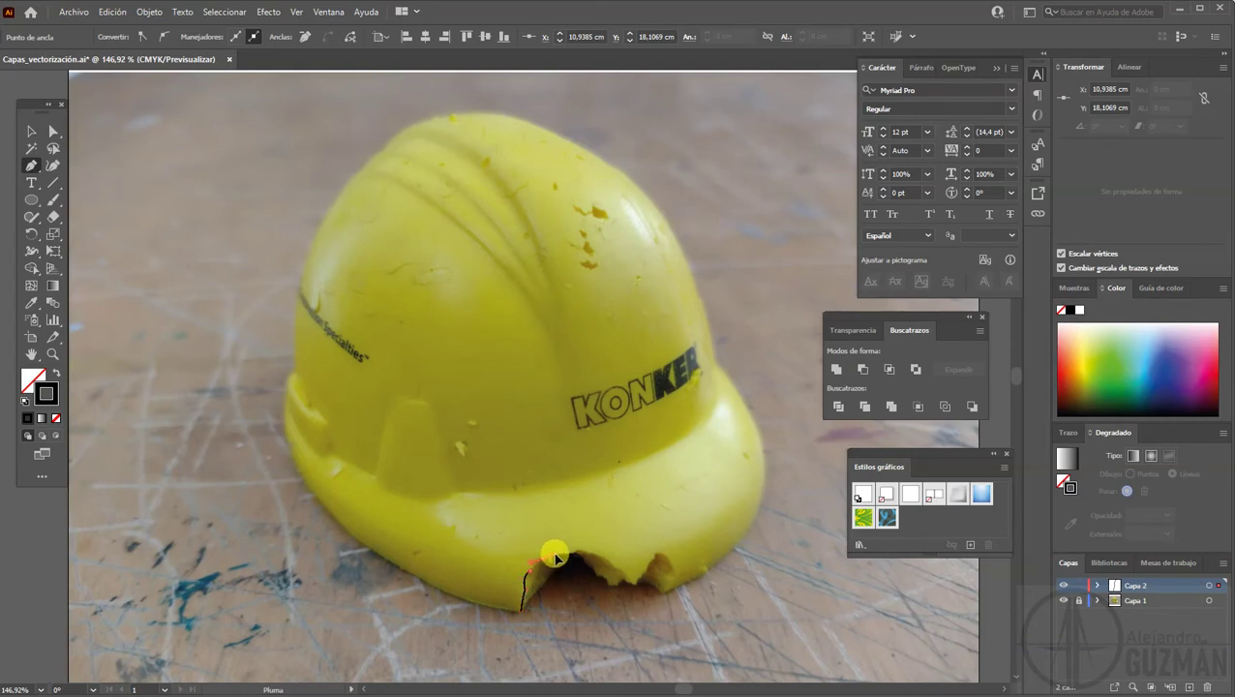
{"action": "left_click", "coordinate": [545, 560]}
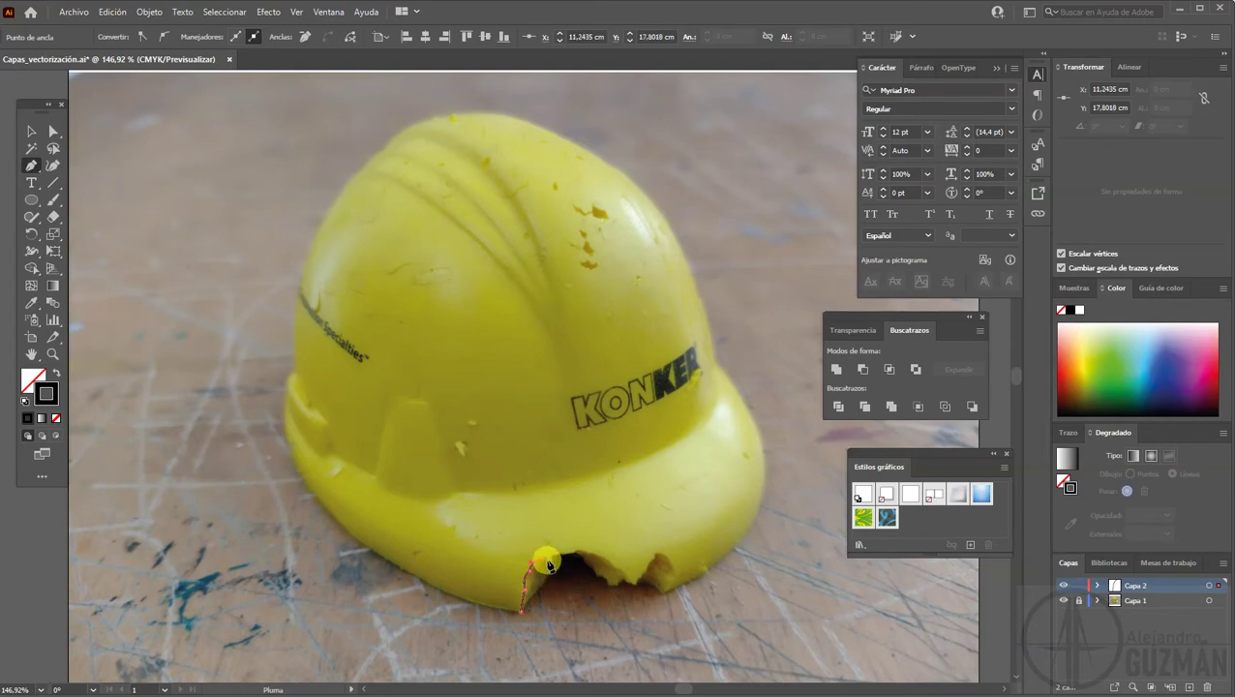
{"action": "key", "text": "Escape"}
Extend the outline rightward across the jagged notch to its right side
{"action": "left_click", "coordinate": [548, 566]}
{"action": "left_click", "coordinate": [547, 562]}
{"action": "left_click", "coordinate": [556, 559]}
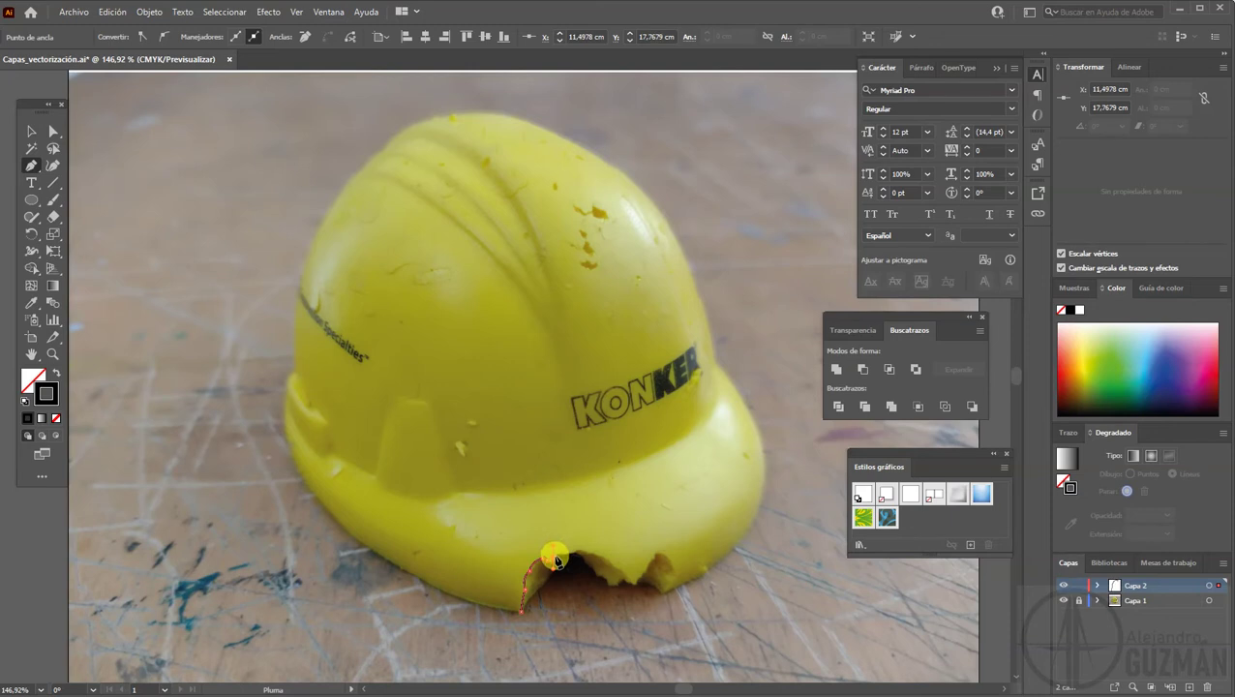
{"action": "left_click", "coordinate": [565, 558]}
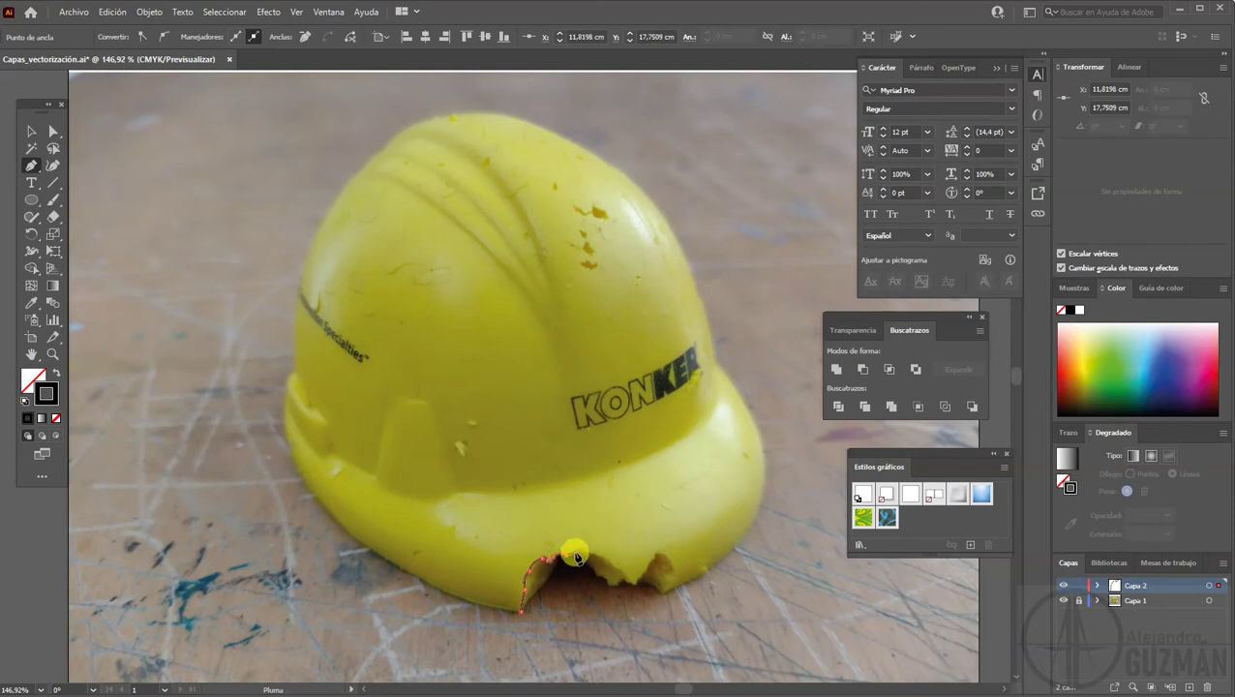
{"action": "left_click", "coordinate": [584, 549]}
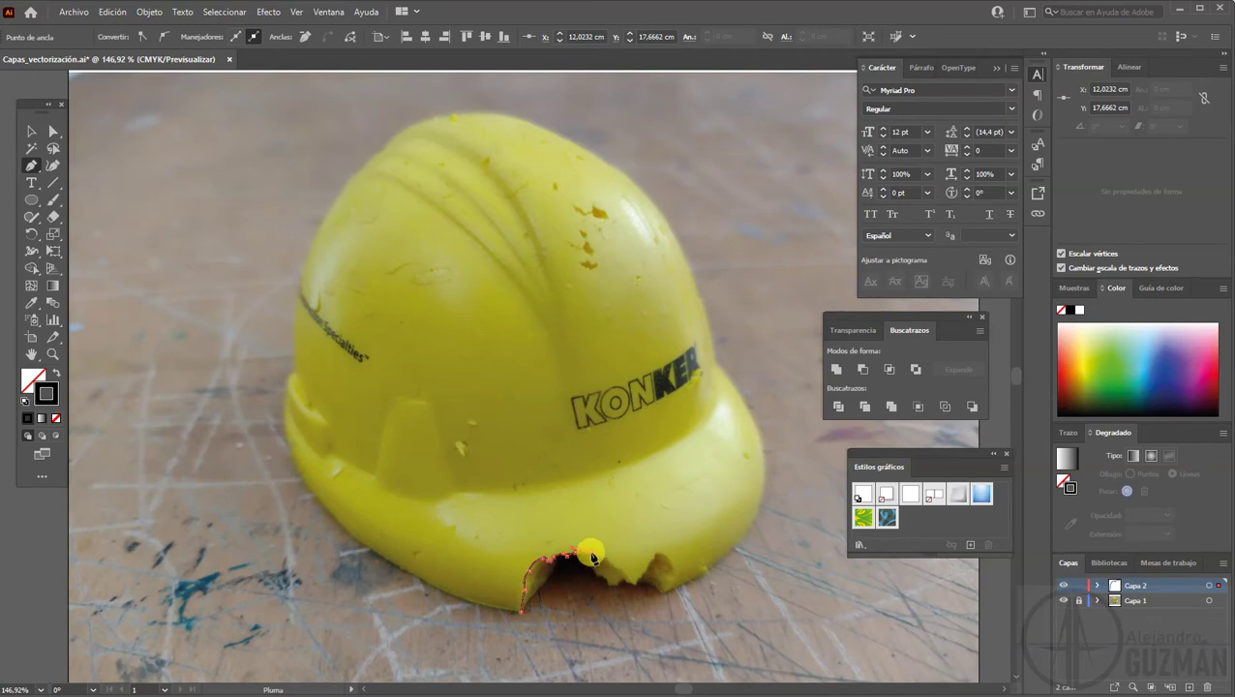
{"action": "left_click", "coordinate": [594, 555]}
{"action": "left_click", "coordinate": [612, 569]}
{"action": "left_click", "coordinate": [626, 579]}
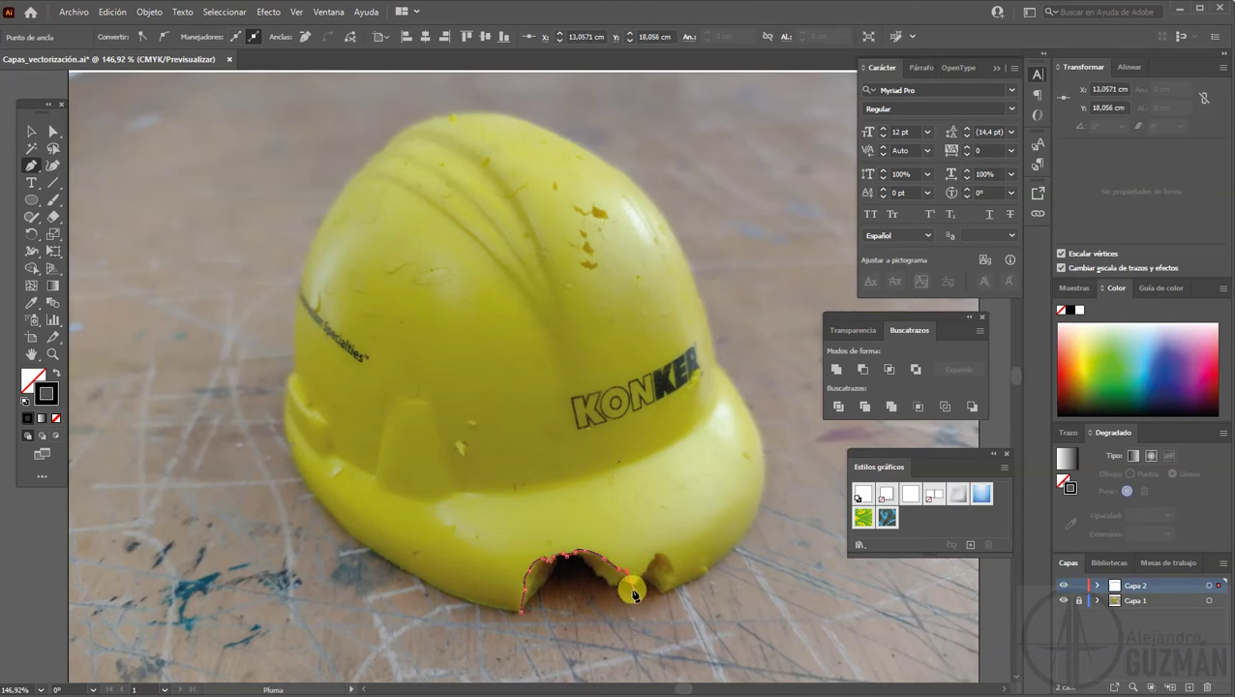
{"action": "left_click", "coordinate": [638, 581]}
{"action": "key", "text": "Escape"}
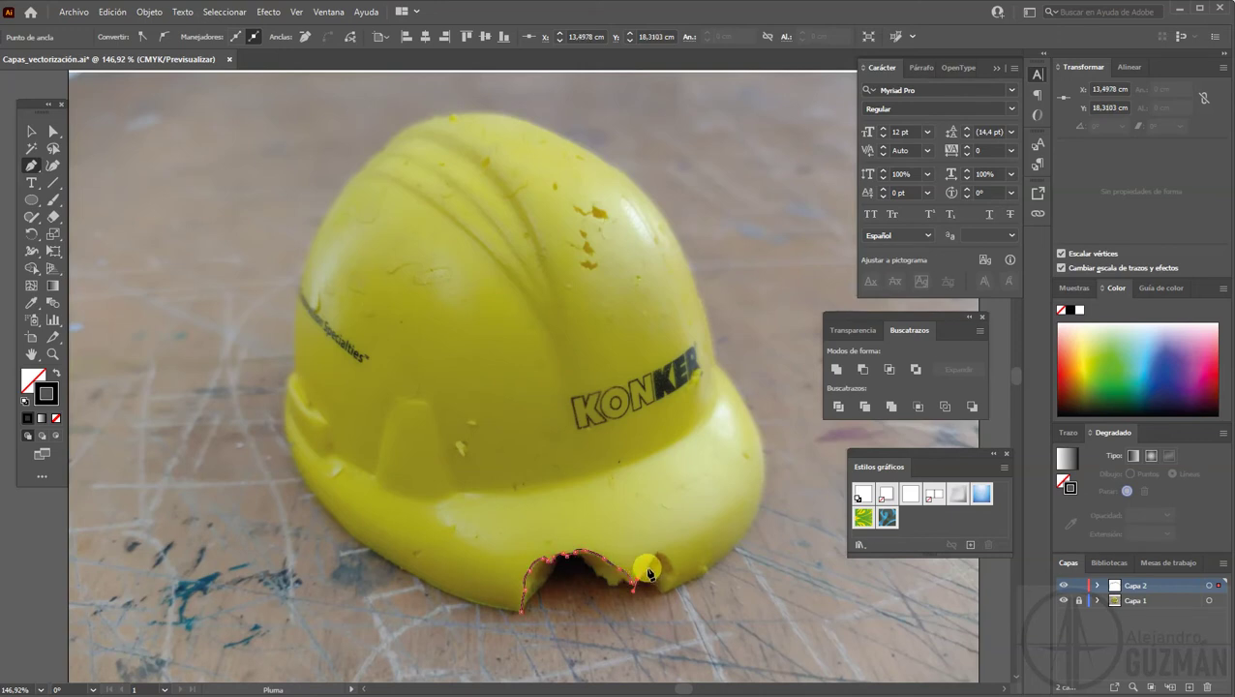
Carry the outline past the notch and along the brim's lower edge
{"action": "left_click", "coordinate": [643, 575]}
{"action": "left_click", "coordinate": [646, 566]}
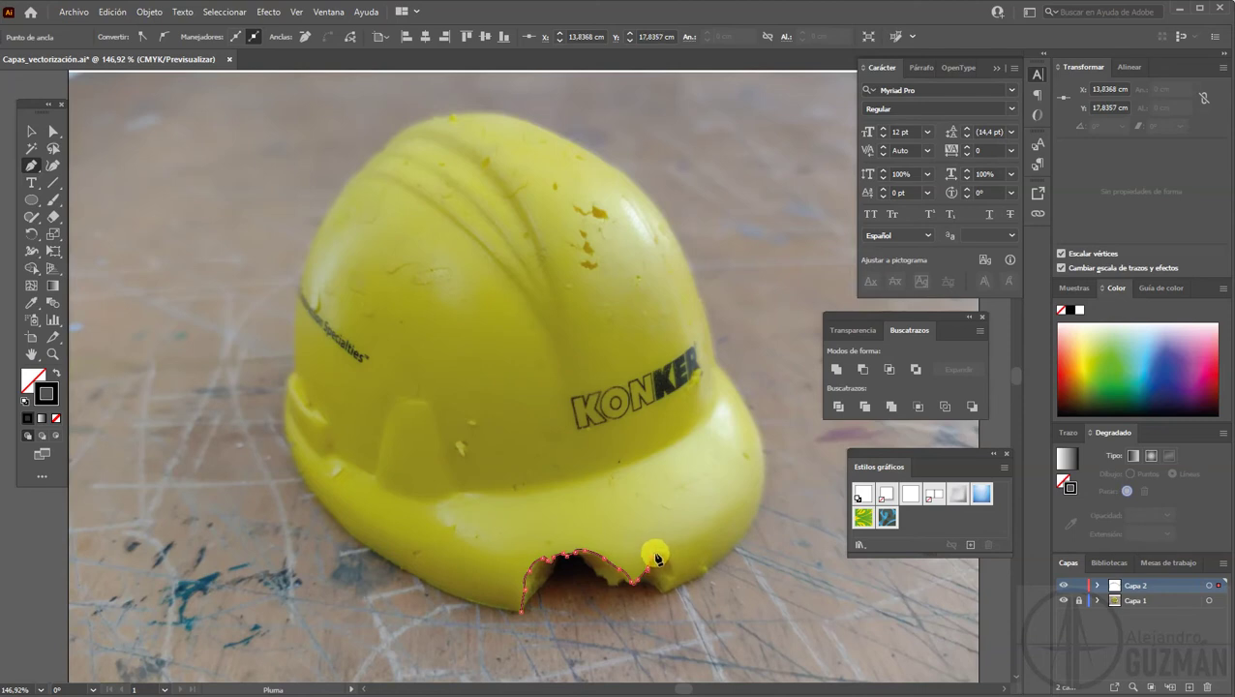
{"action": "left_click", "coordinate": [658, 550], "text": "ctrl"}
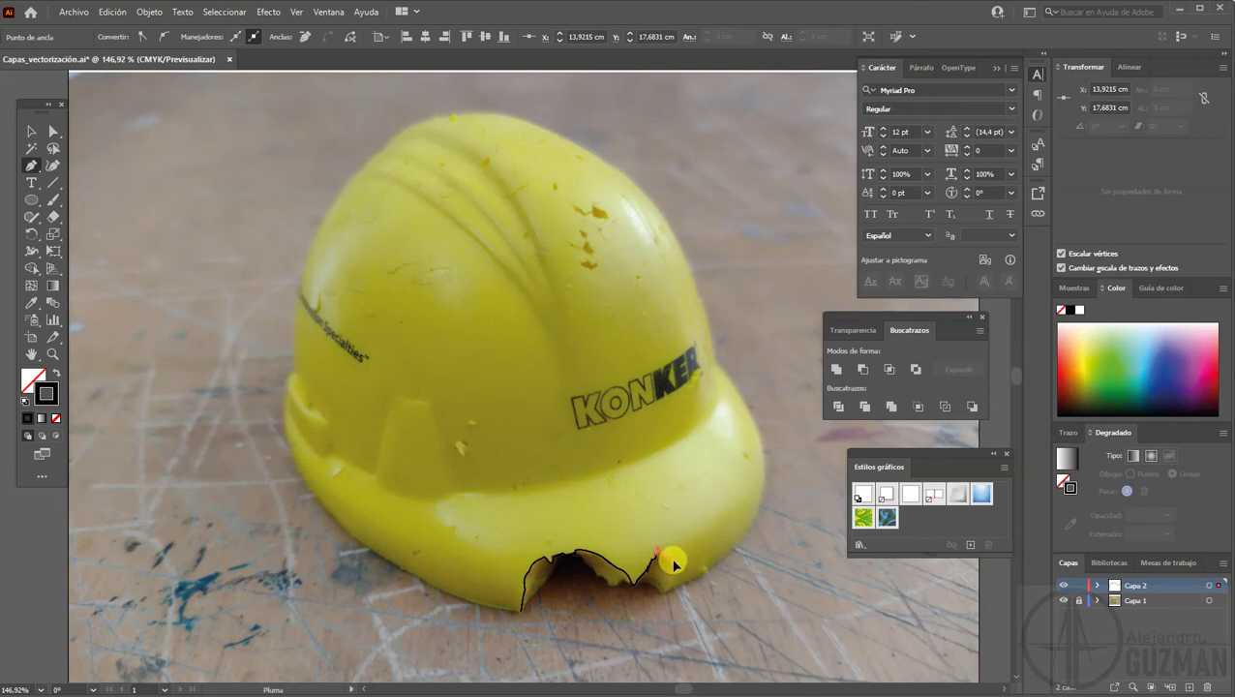
{"action": "left_click", "coordinate": [659, 549]}
{"action": "left_click", "coordinate": [668, 588]}
{"action": "left_click", "coordinate": [661, 604]}
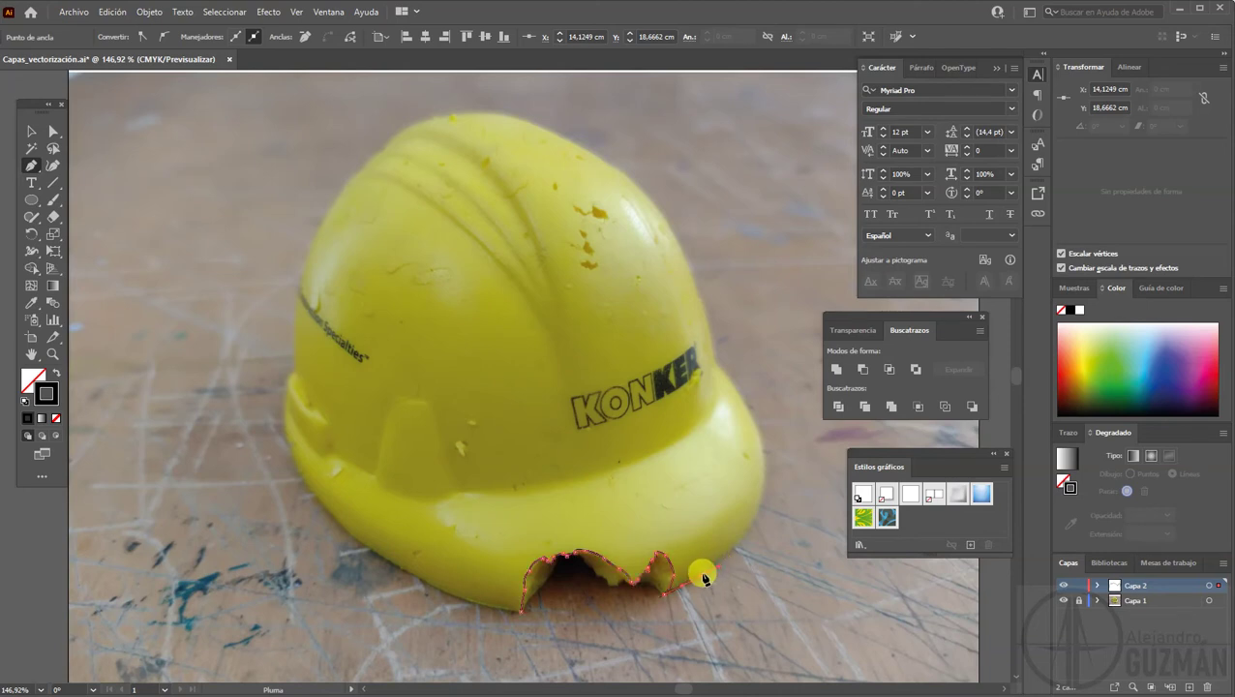
{"action": "left_click", "coordinate": [703, 575]}
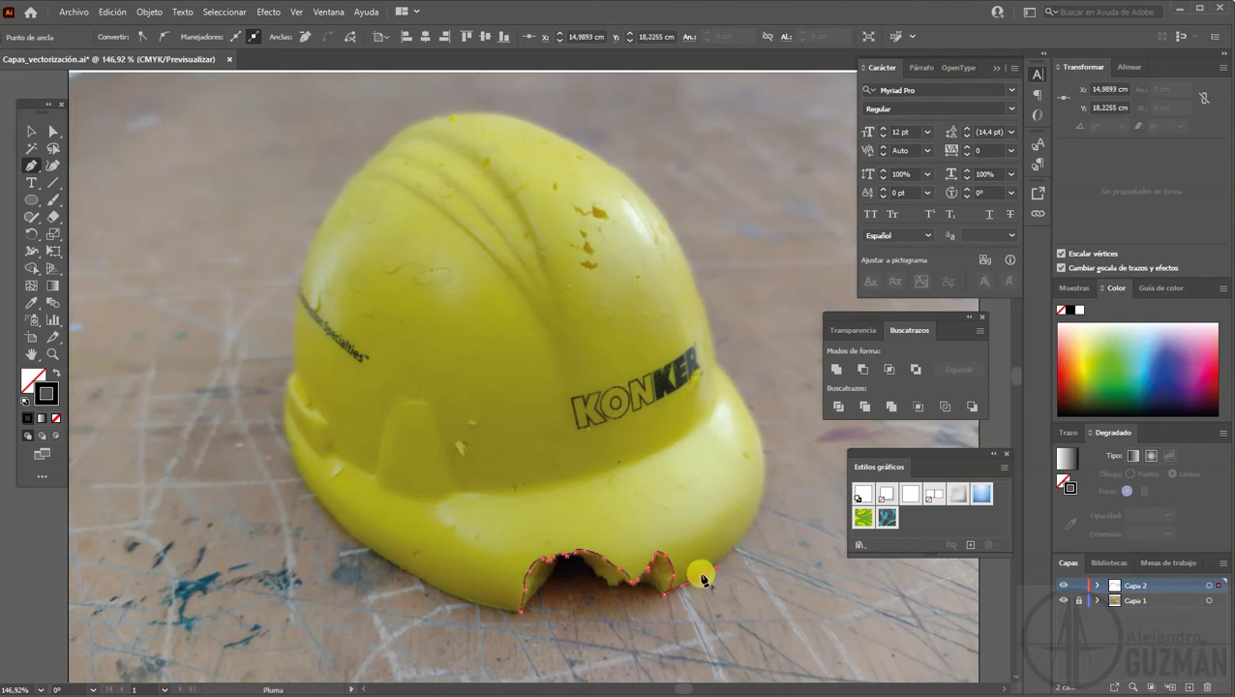
Trace the helmet's right side and top with curved Pen anchors
{"action": "left_click", "coordinate": [759, 503]}
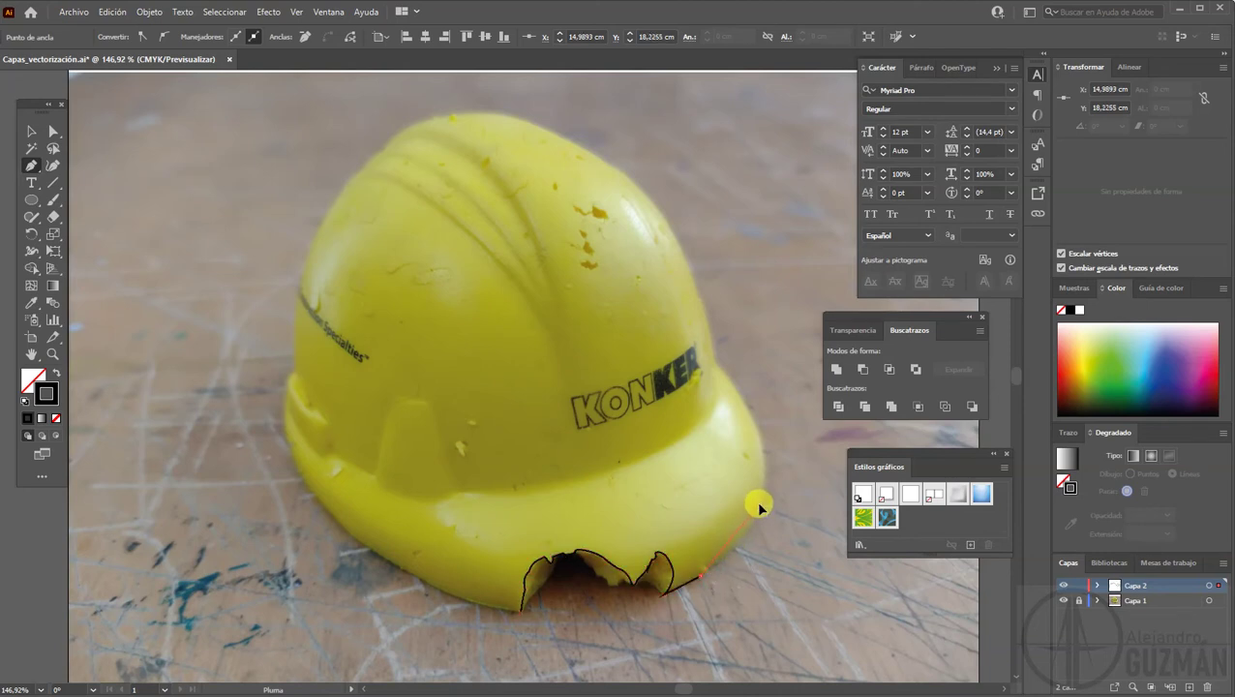
{"action": "left_click_drag", "start_coordinate": [764, 468], "coordinate": [764, 468]}
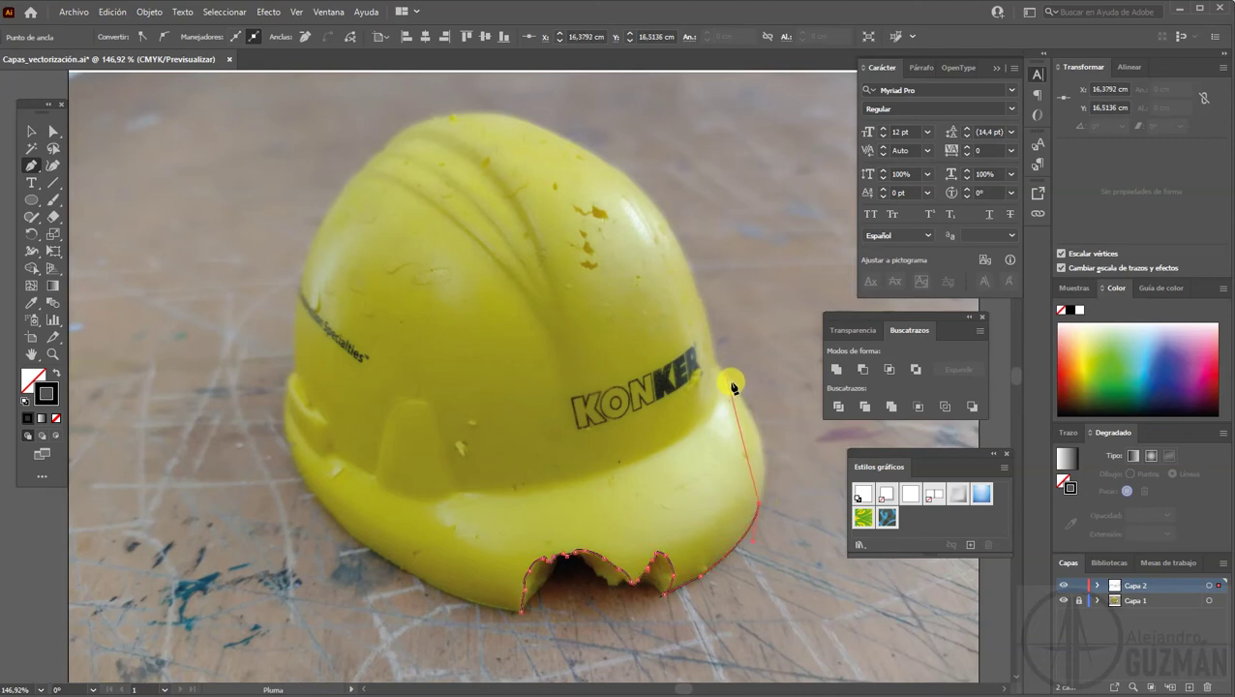
{"action": "left_click_drag", "start_coordinate": [743, 399], "coordinate": [713, 350]}
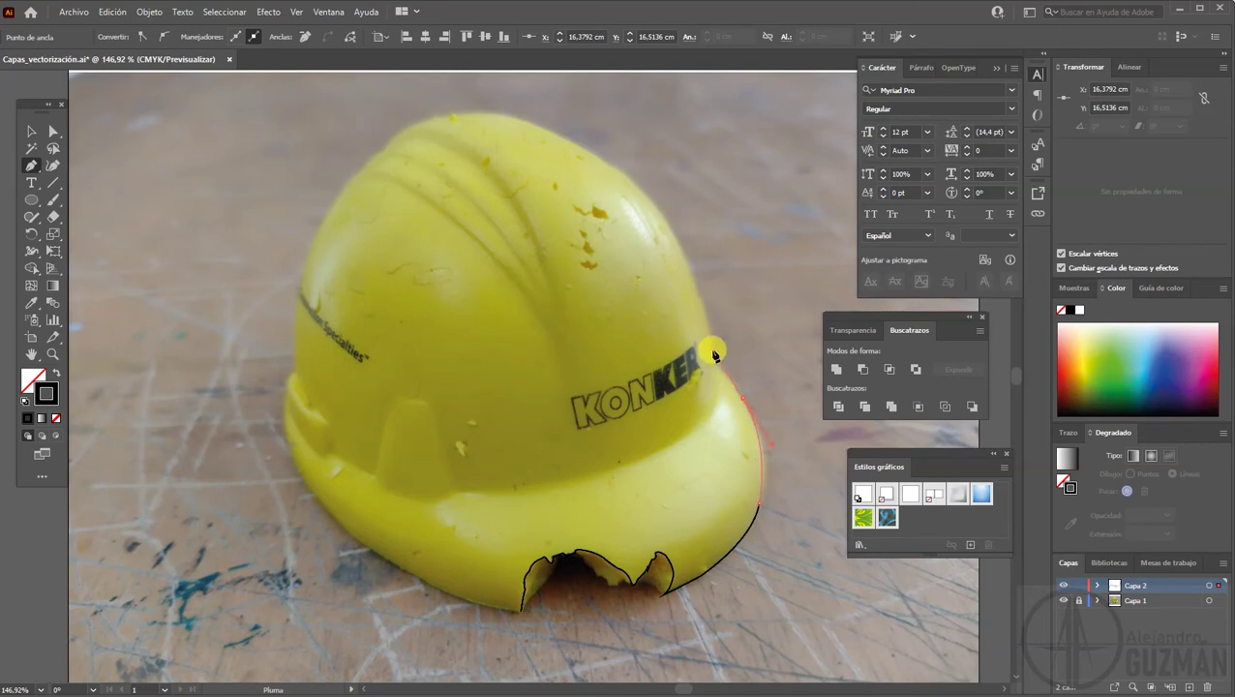
{"action": "mouse_move", "coordinate": [746, 402]}
{"action": "left_mouse_down"}
{"action": "mouse_move", "coordinate": [705, 355]}
{"action": "mouse_move", "coordinate": [686, 294]}
{"action": "left_mouse_up"}
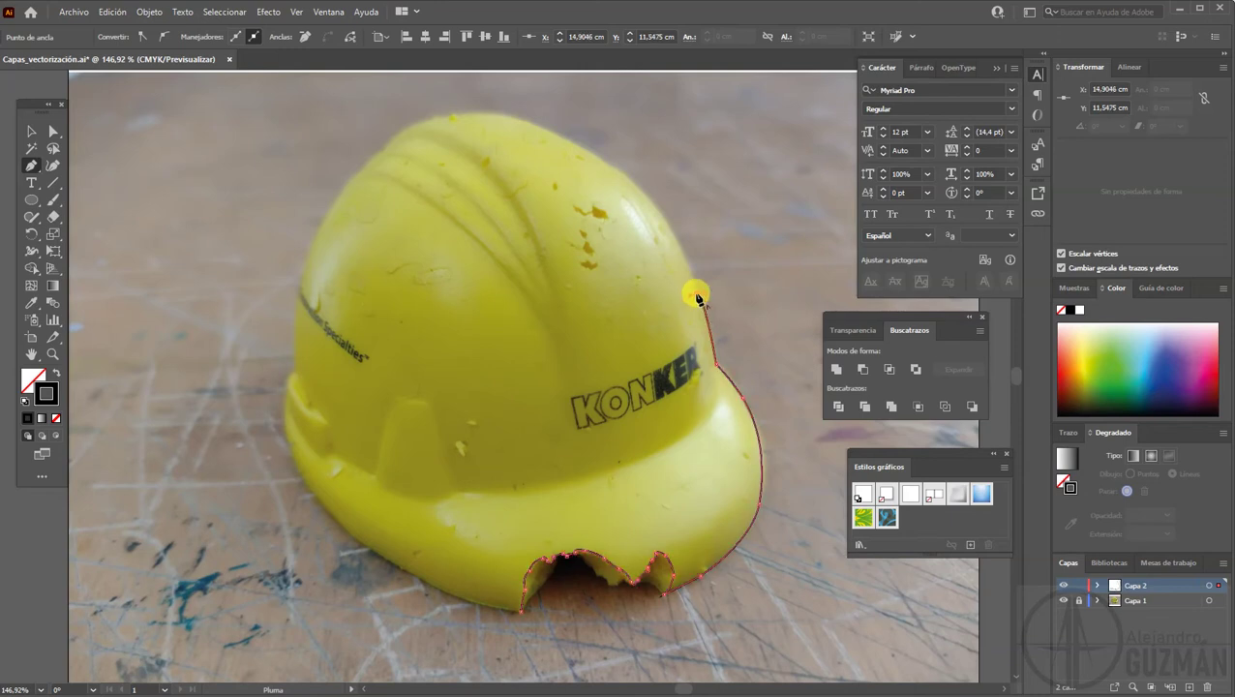
{"action": "left_click_drag", "start_coordinate": [604, 163], "coordinate": [534, 128]}
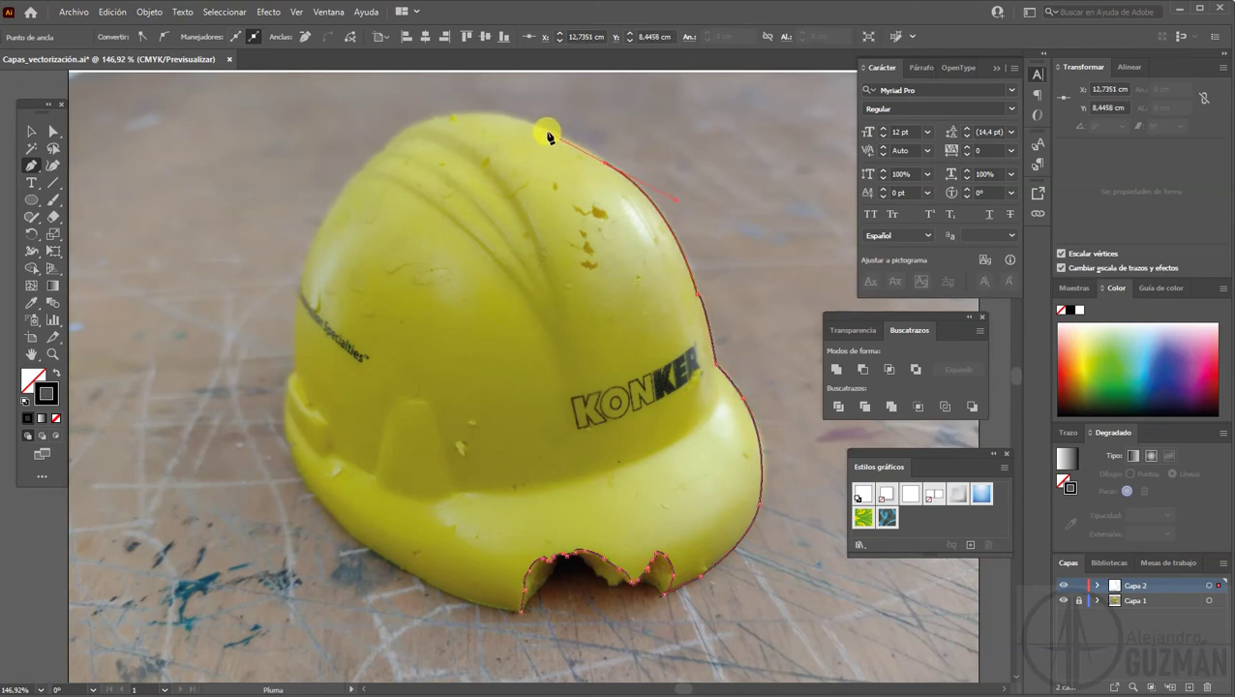
{"action": "mouse_move", "coordinate": [548, 134]}
{"action": "left_mouse_down"}
{"action": "mouse_move", "coordinate": [395, 120]}
{"action": "mouse_move", "coordinate": [362, 185]}
{"action": "mouse_move", "coordinate": [345, 192]}
{"action": "left_mouse_up"}
{"action": "left_click", "coordinate": [558, 136]}
{"action": "left_click", "coordinate": [459, 115]}
{"action": "left_click", "coordinate": [385, 151]}
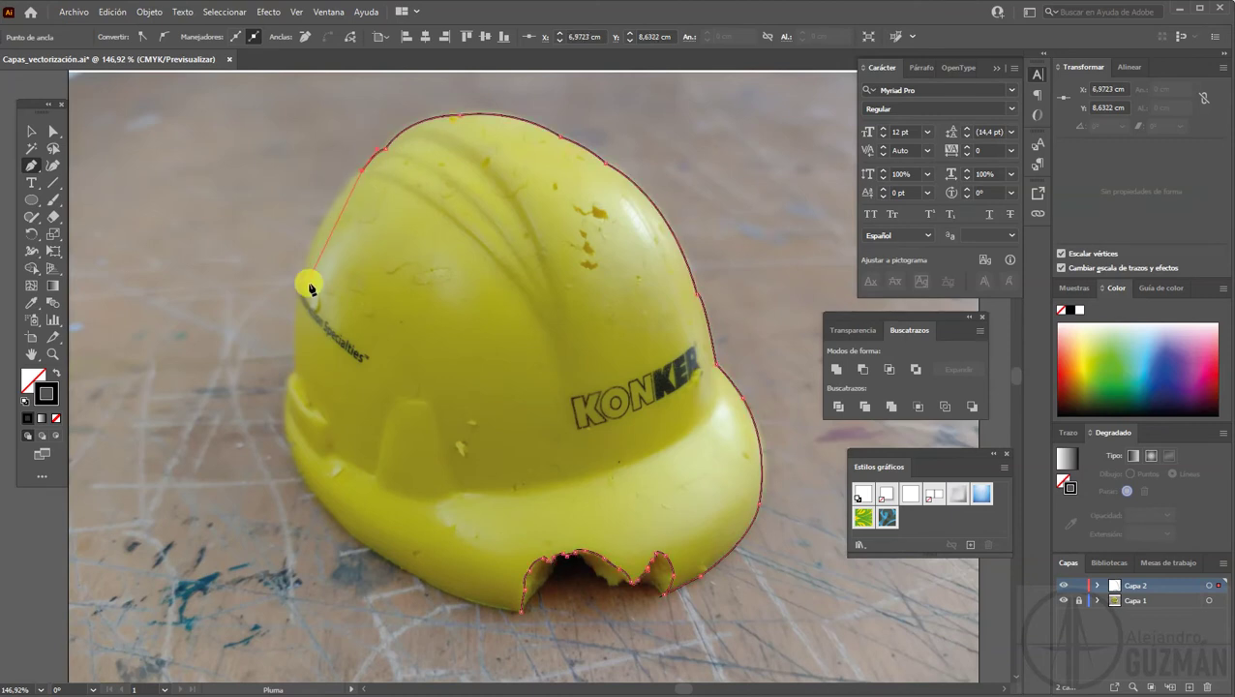
Trace down the left edge and lower-left brim, closing the helmet outline
{"action": "left_click_drag", "start_coordinate": [298, 281], "coordinate": [288, 356]}
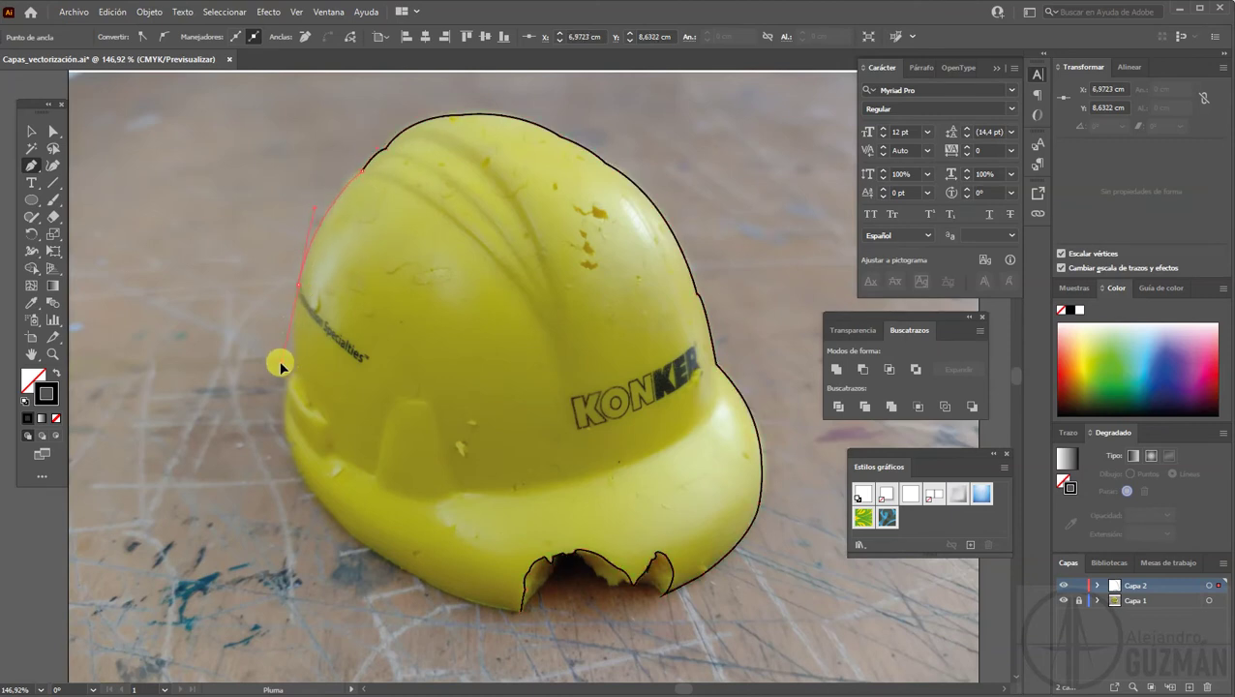
{"action": "left_click_drag", "start_coordinate": [279, 365], "coordinate": [300, 426]}
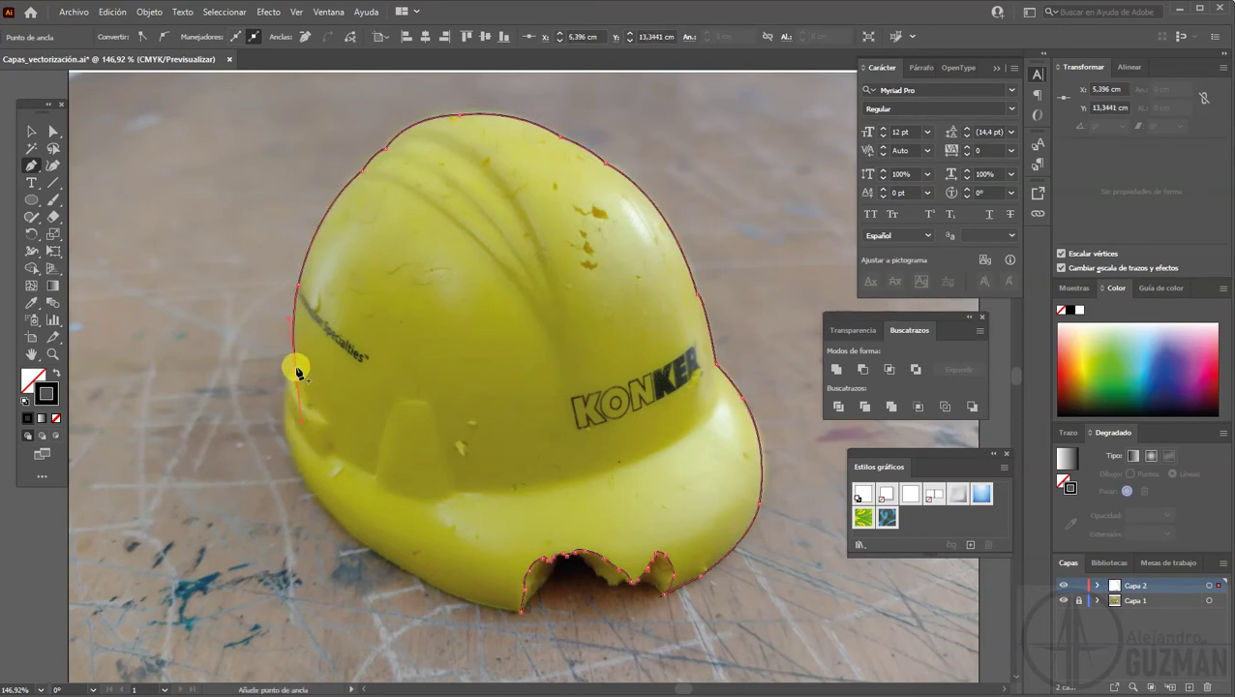
{"action": "left_click_drag", "start_coordinate": [286, 393], "coordinate": [288, 422]}
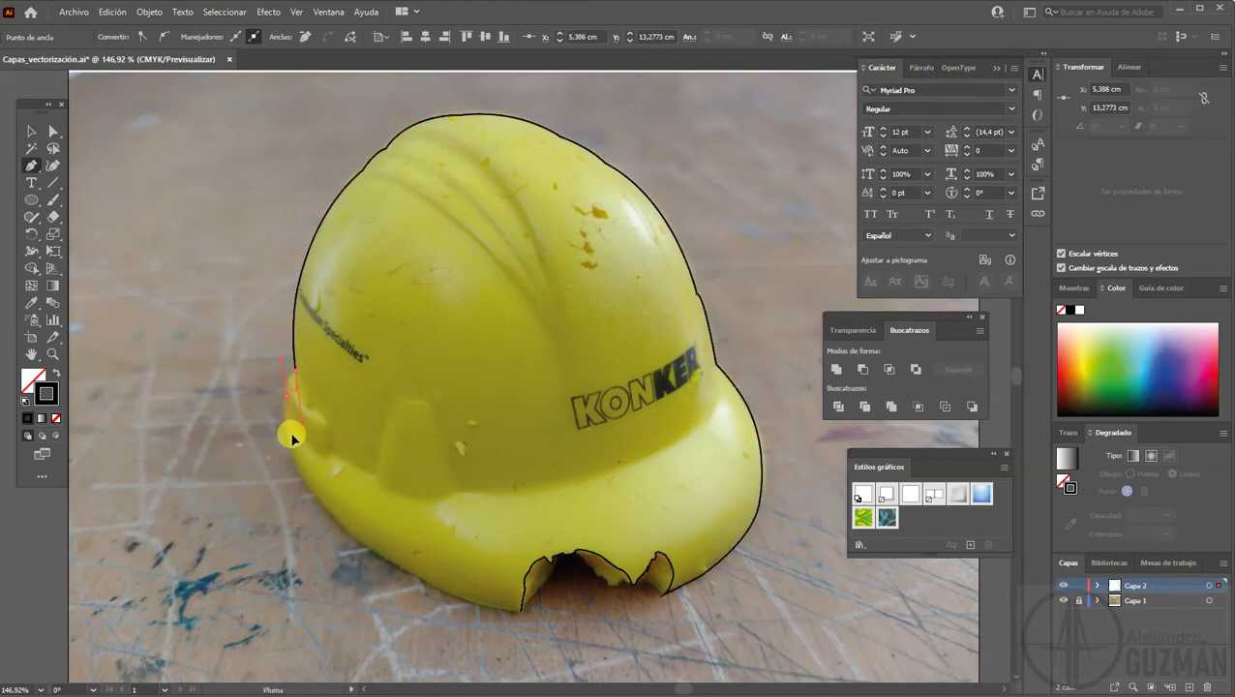
{"action": "key", "text": "ctrl+z"}
{"action": "key", "text": "ctrl+z"}
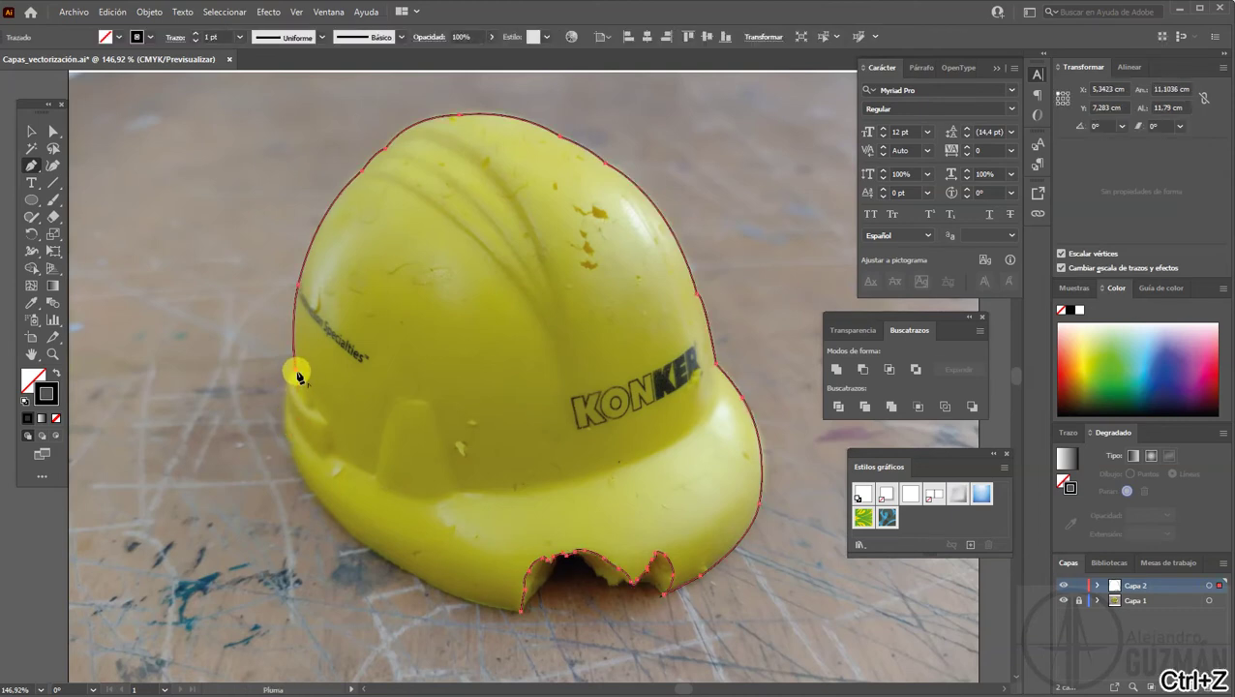
{"action": "left_click_drag", "start_coordinate": [296, 376], "coordinate": [283, 415]}
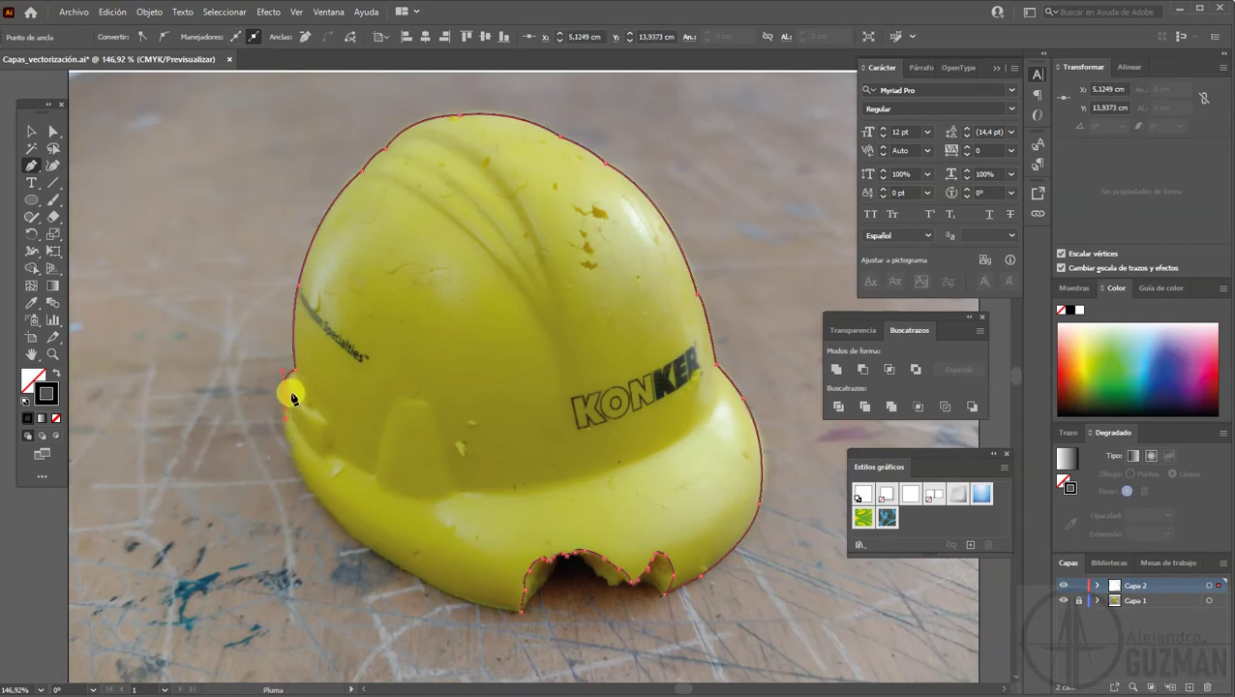
{"action": "left_click_drag", "start_coordinate": [304, 487], "coordinate": [308, 497]}
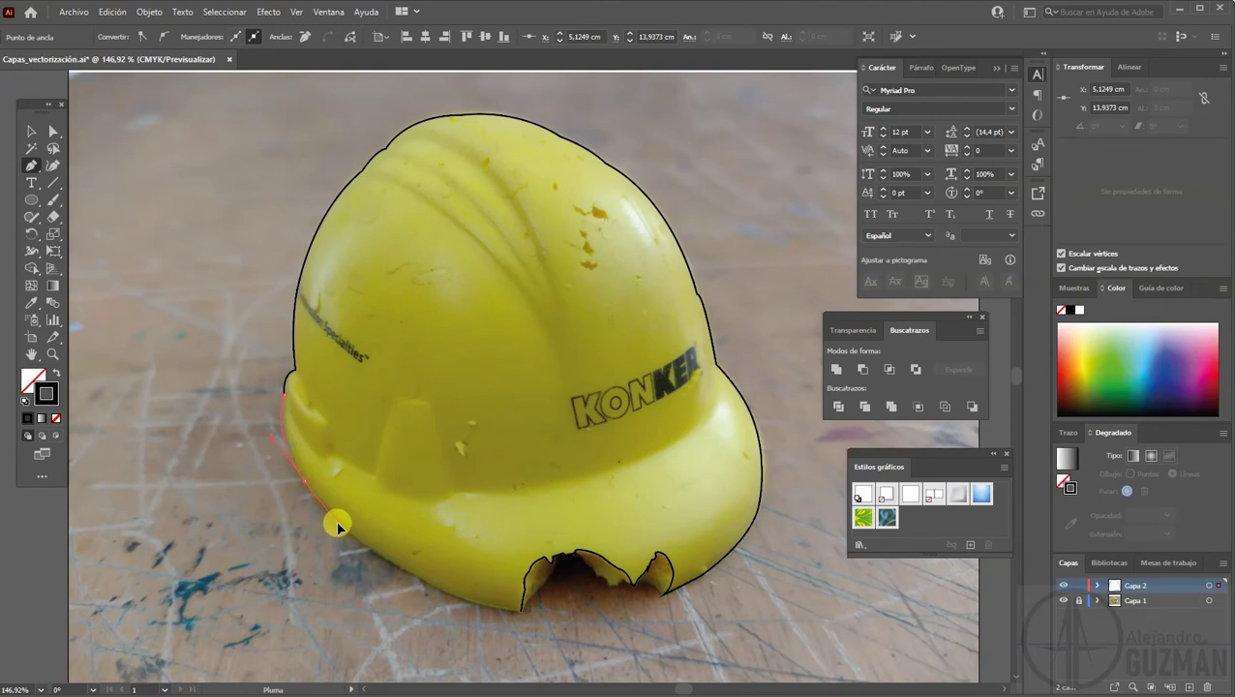
{"action": "left_click_drag", "start_coordinate": [336, 519], "coordinate": [334, 518]}
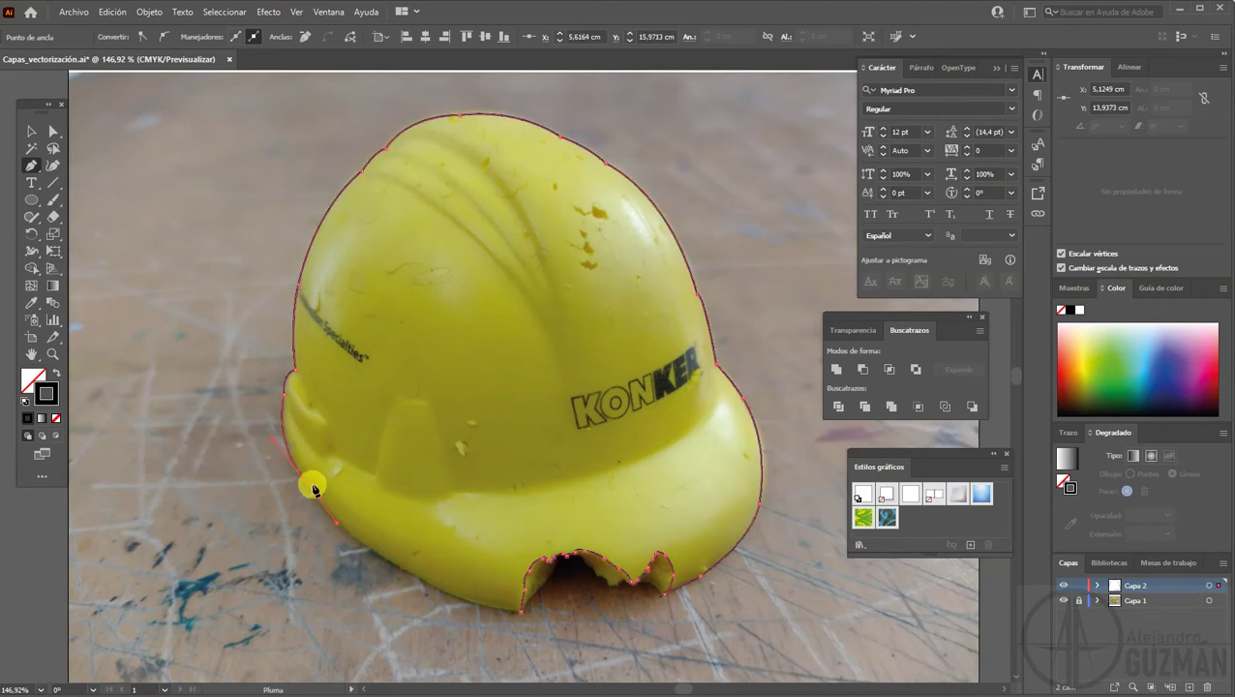
{"action": "mouse_move", "coordinate": [402, 569]}
{"action": "left_mouse_down"}
{"action": "mouse_move", "coordinate": [466, 606]}
{"action": "mouse_move", "coordinate": [565, 613]}
{"action": "left_mouse_up"}
{"action": "left_click", "coordinate": [405, 570]}
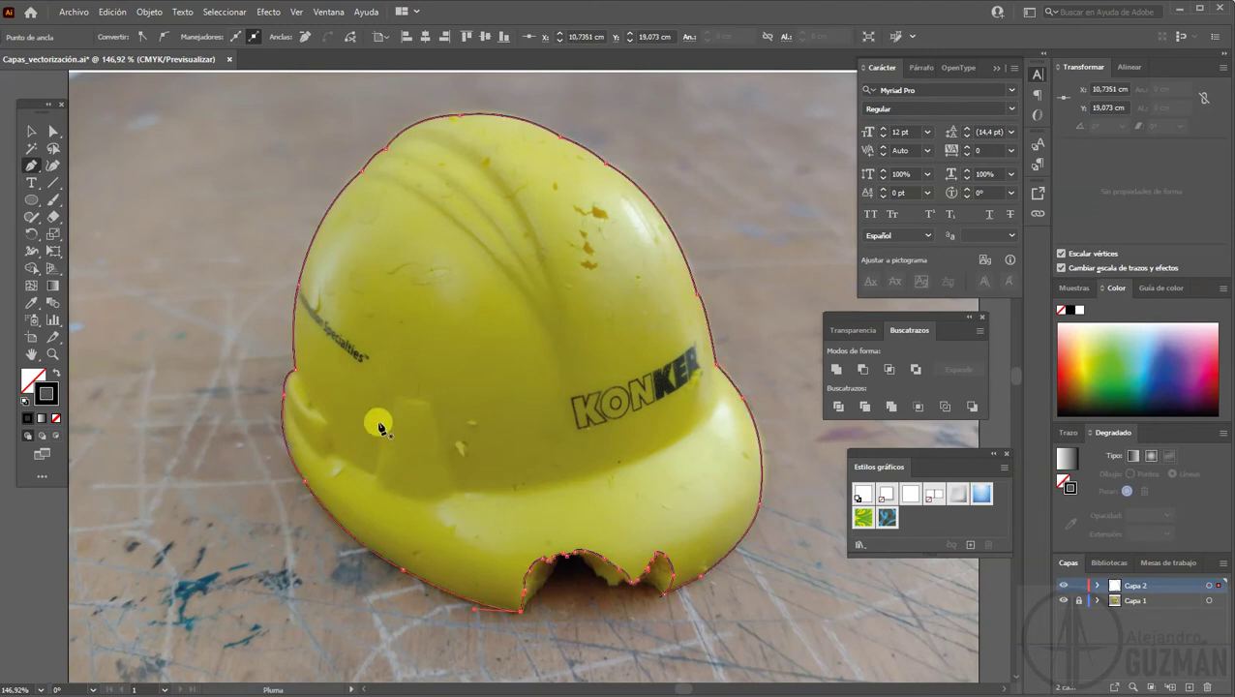
{"action": "left_click", "coordinate": [31, 130]}
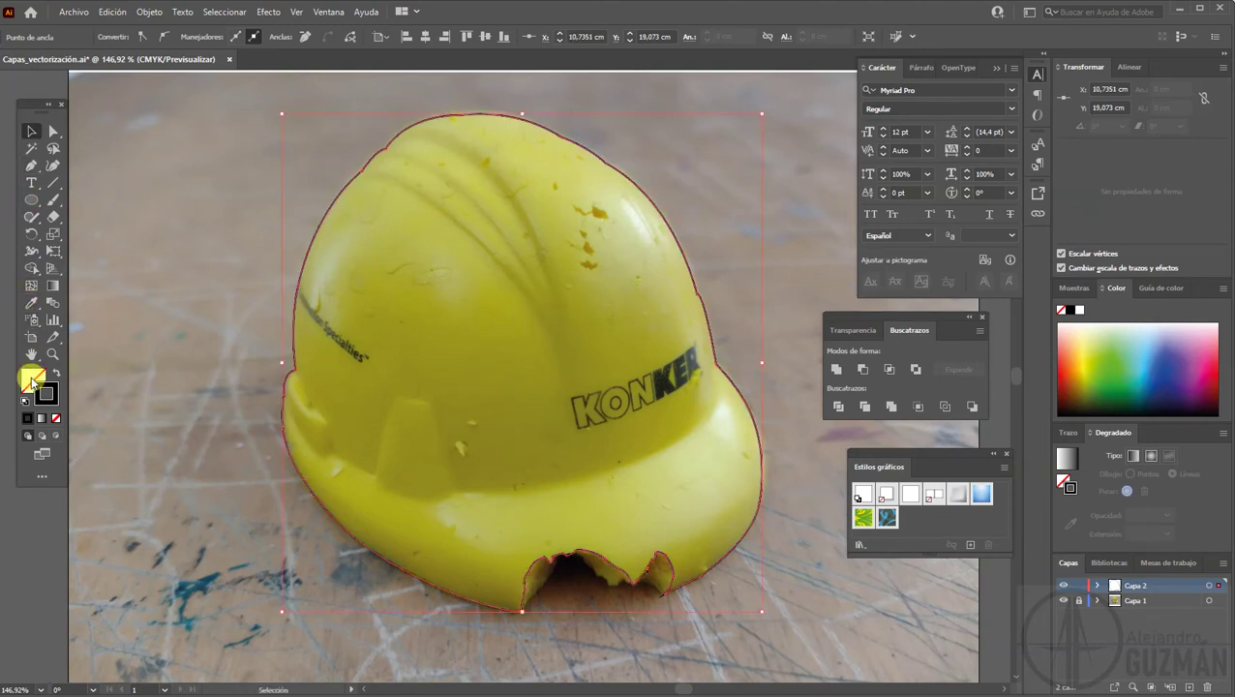
Fill the outline with the helmet's sampled yellow, brightened to c3cd08
{"action": "left_click", "coordinate": [31, 311]}
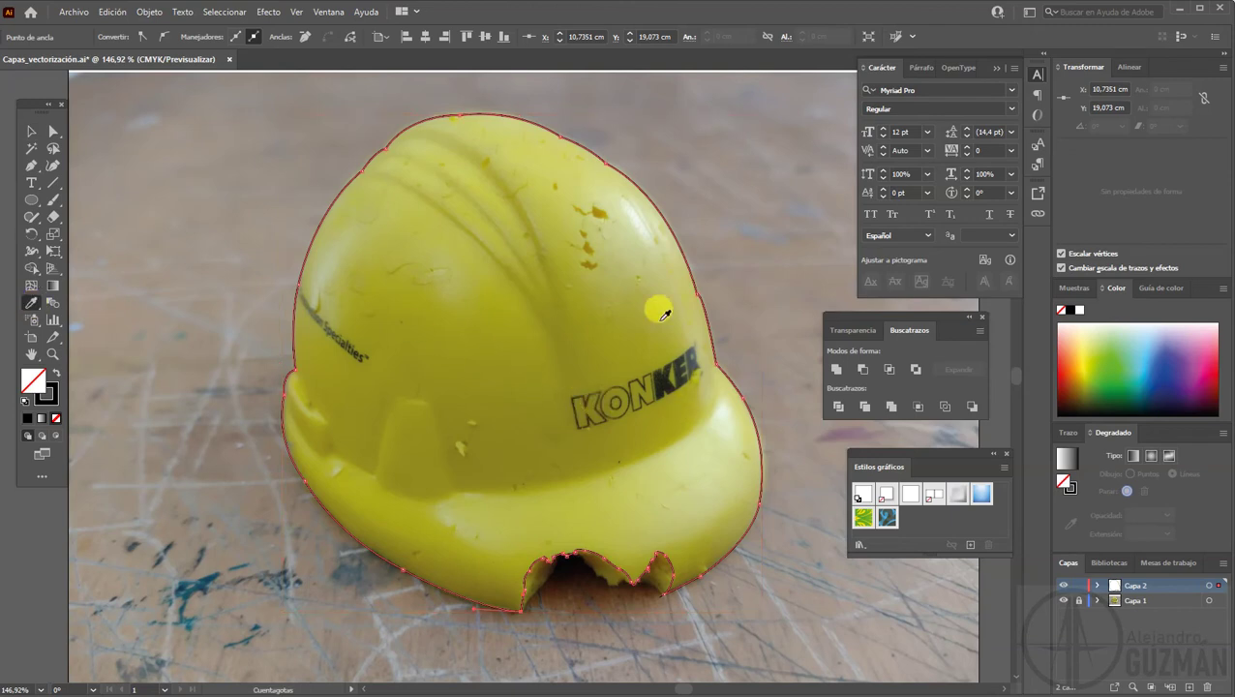
{"action": "left_click", "coordinate": [421, 532]}
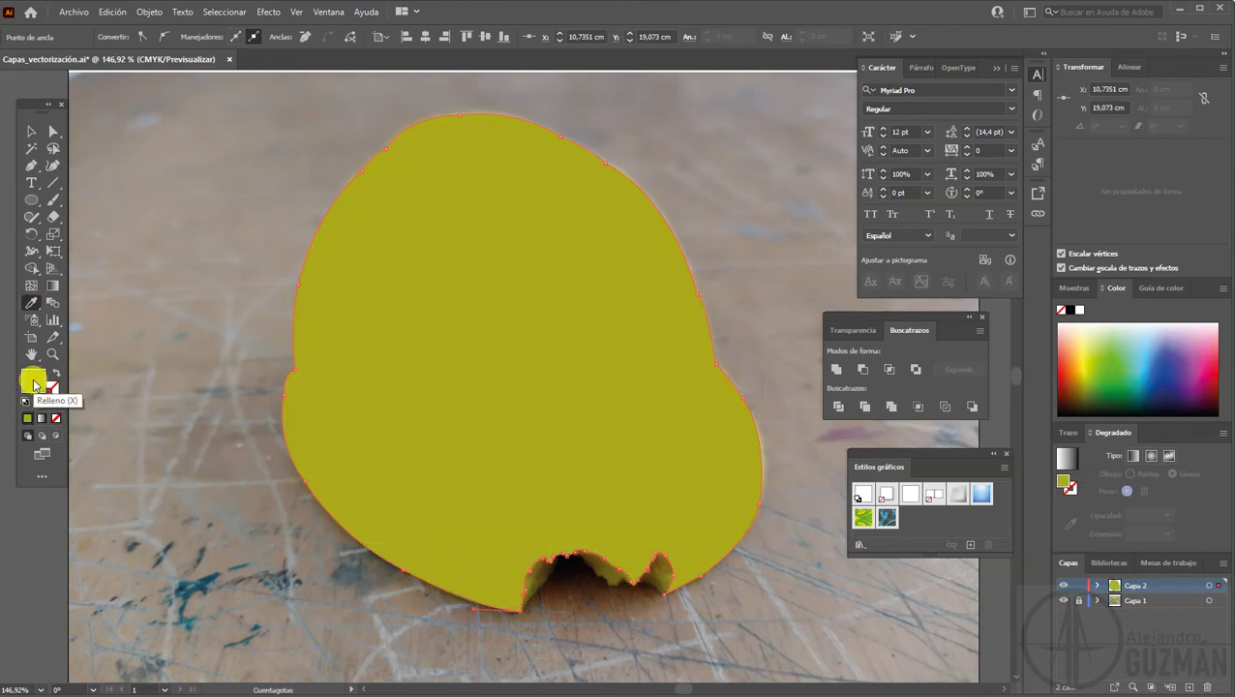
{"action": "double_click", "coordinate": [34, 383]}
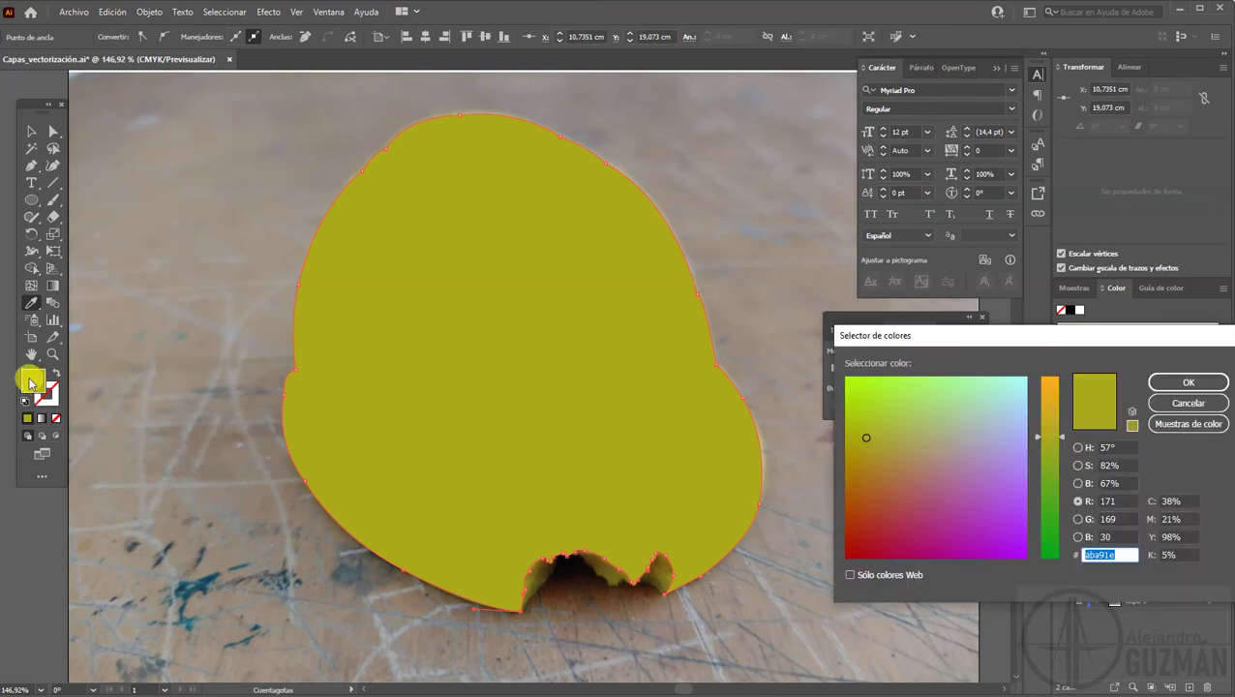
{"action": "left_click", "coordinate": [855, 437]}
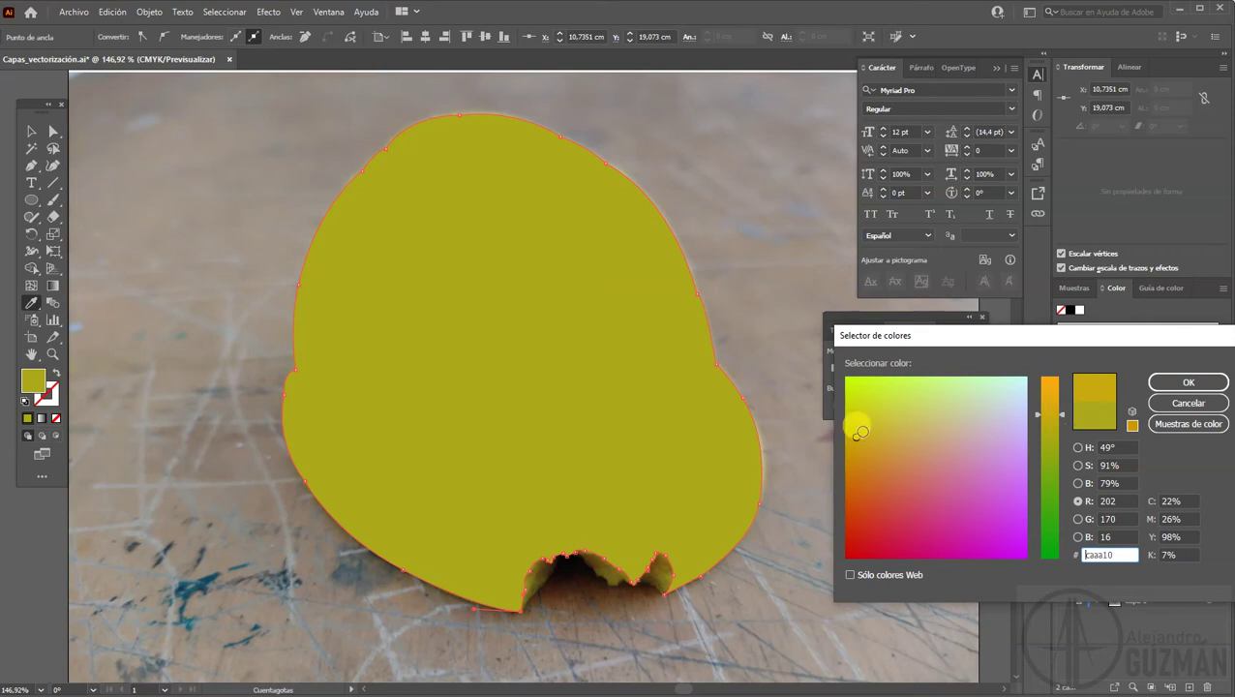
{"action": "left_click", "coordinate": [850, 412]}
{"action": "left_click_drag", "start_coordinate": [1065, 426], "coordinate": [1063, 410]}
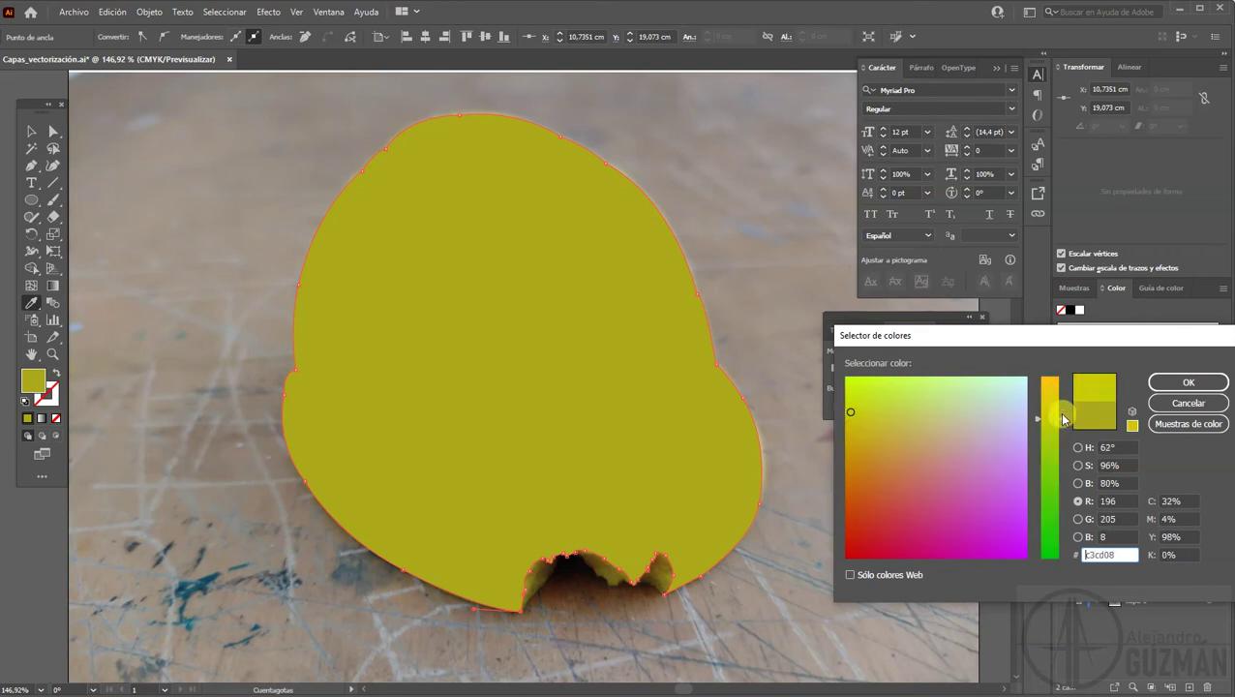
{"action": "left_click", "coordinate": [1161, 384]}
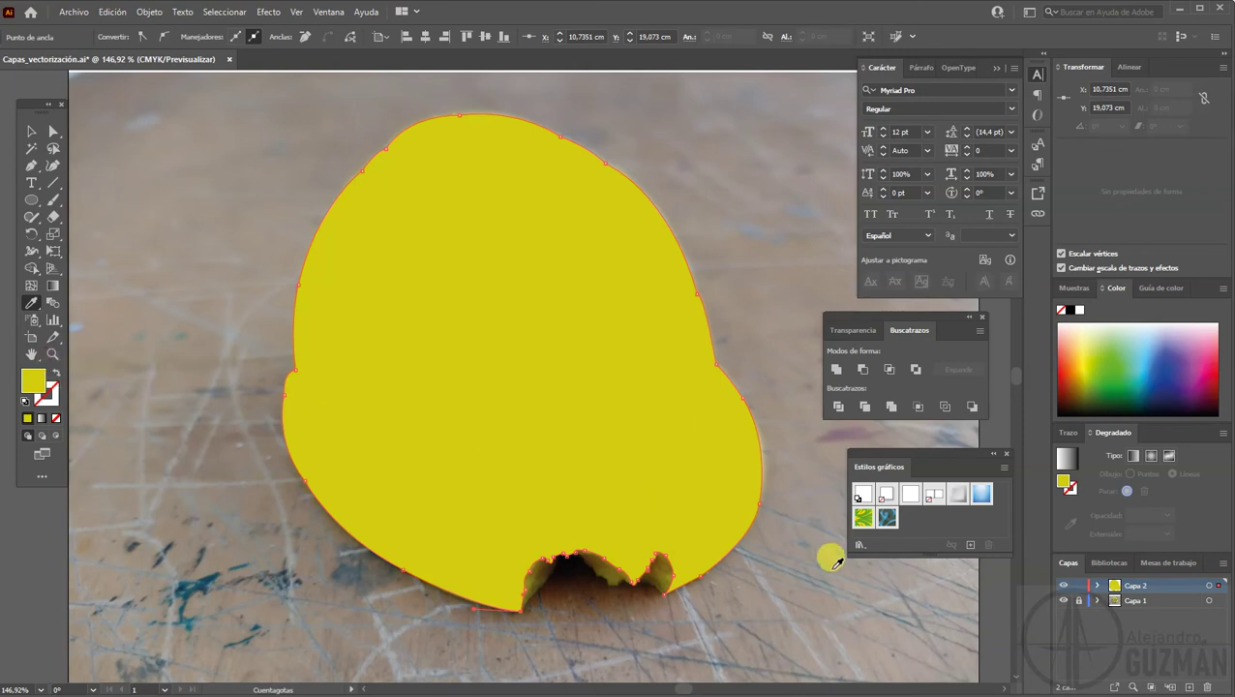
Hide the Capa 2 layer and rename it base
{"action": "left_click", "coordinate": [1064, 586]}
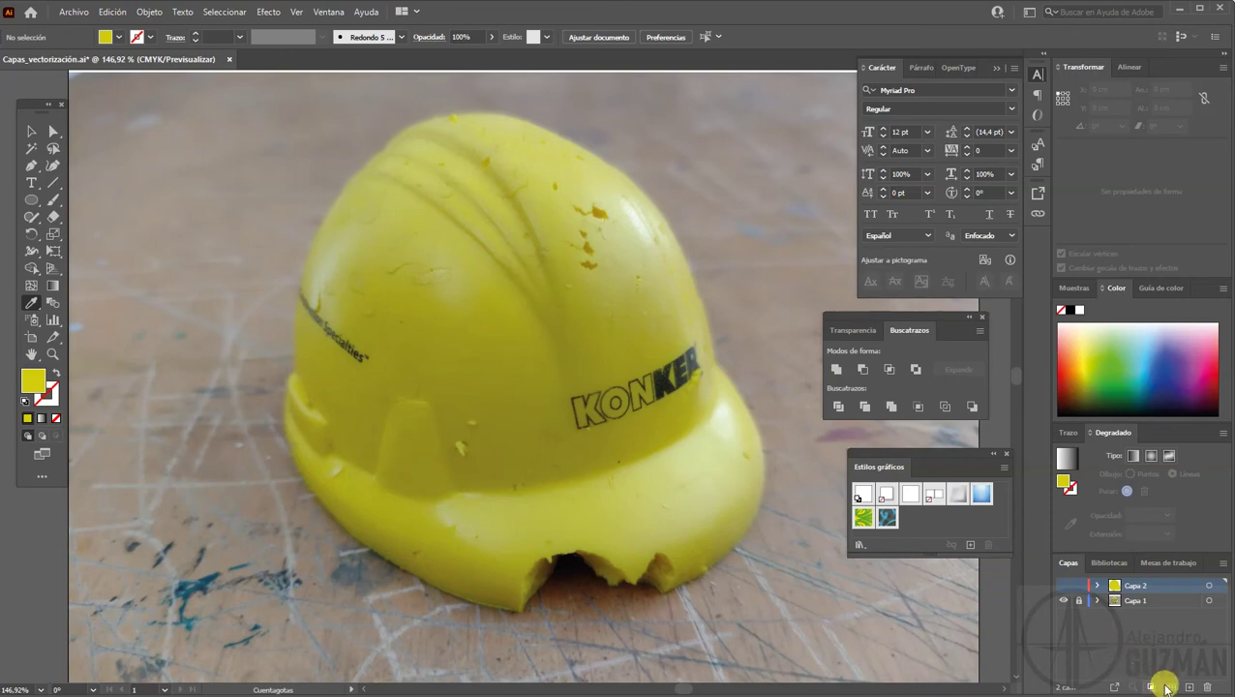
{"action": "double_click", "coordinate": [1133, 586]}
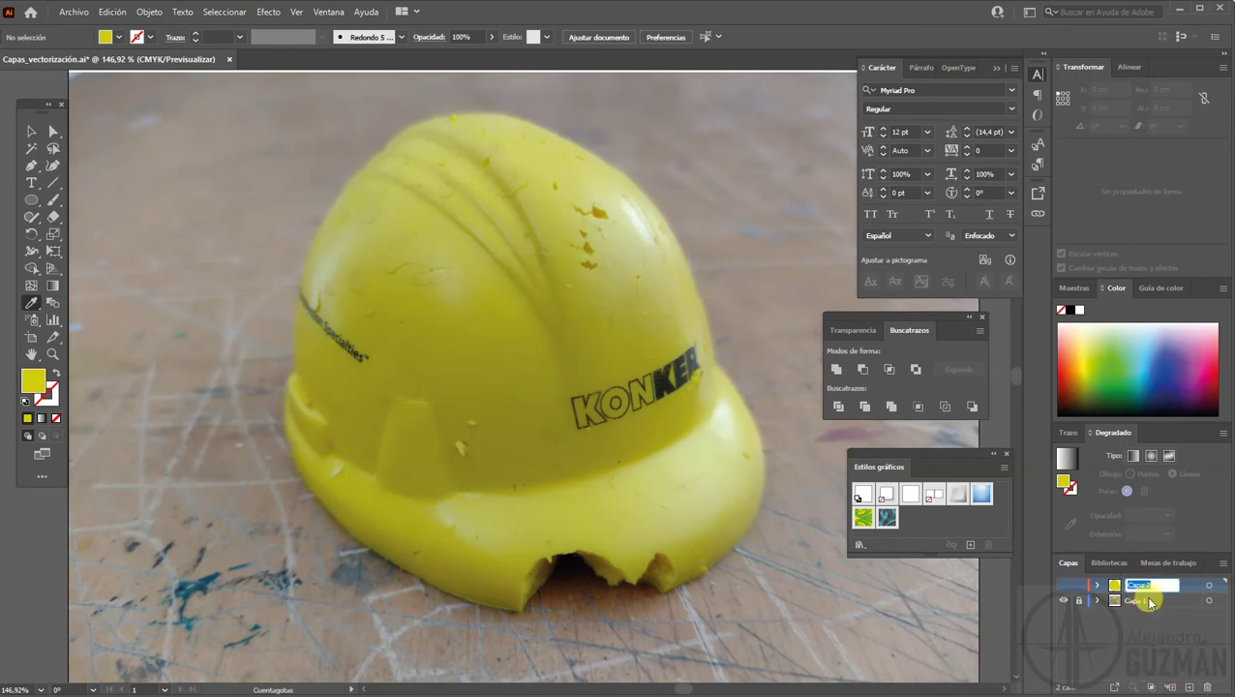
{"action": "type", "text": "base"}
{"action": "left_click", "coordinate": [1150, 601]}
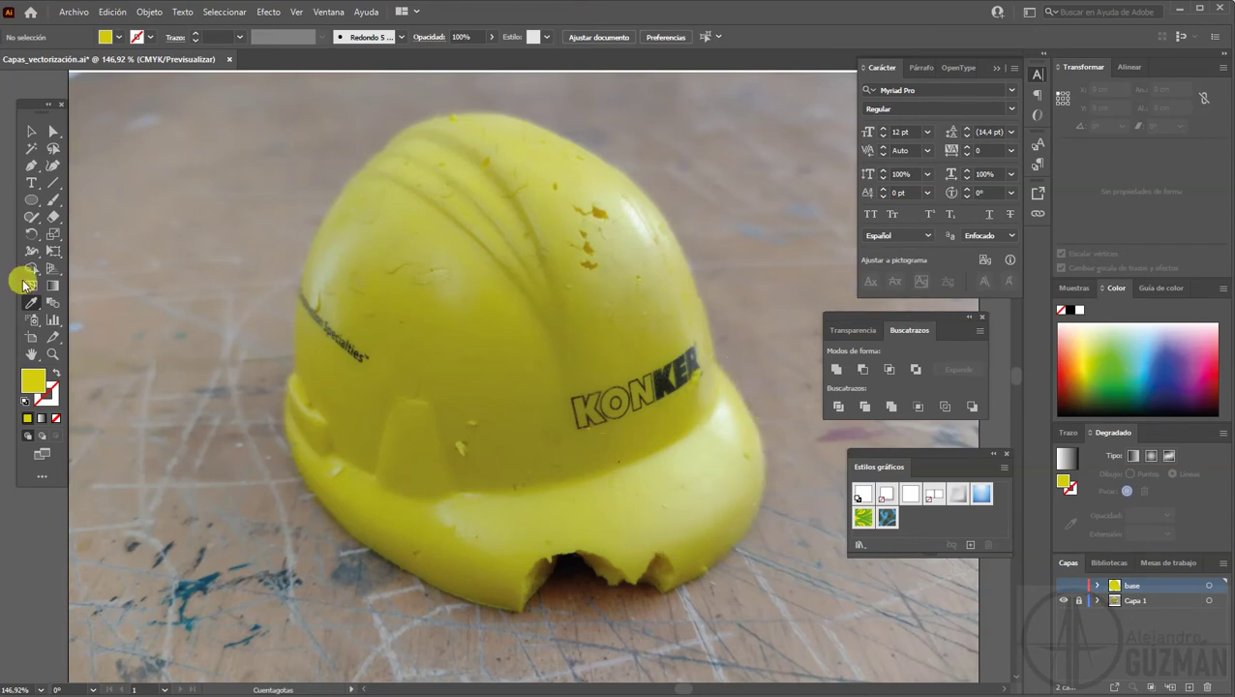
Add layer Capa 3 and trace a shading outline up the helmet's right side
{"action": "left_click", "coordinate": [1188, 686]}
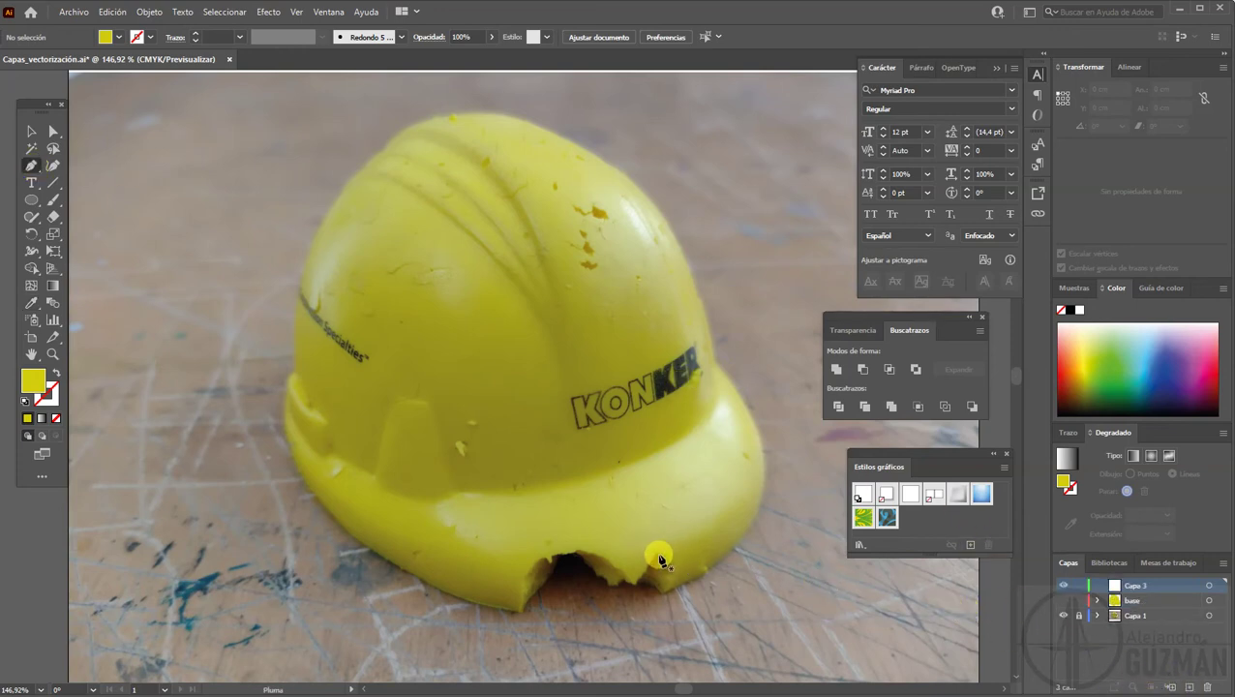
{"action": "left_click_drag", "start_coordinate": [659, 554], "coordinate": [701, 541]}
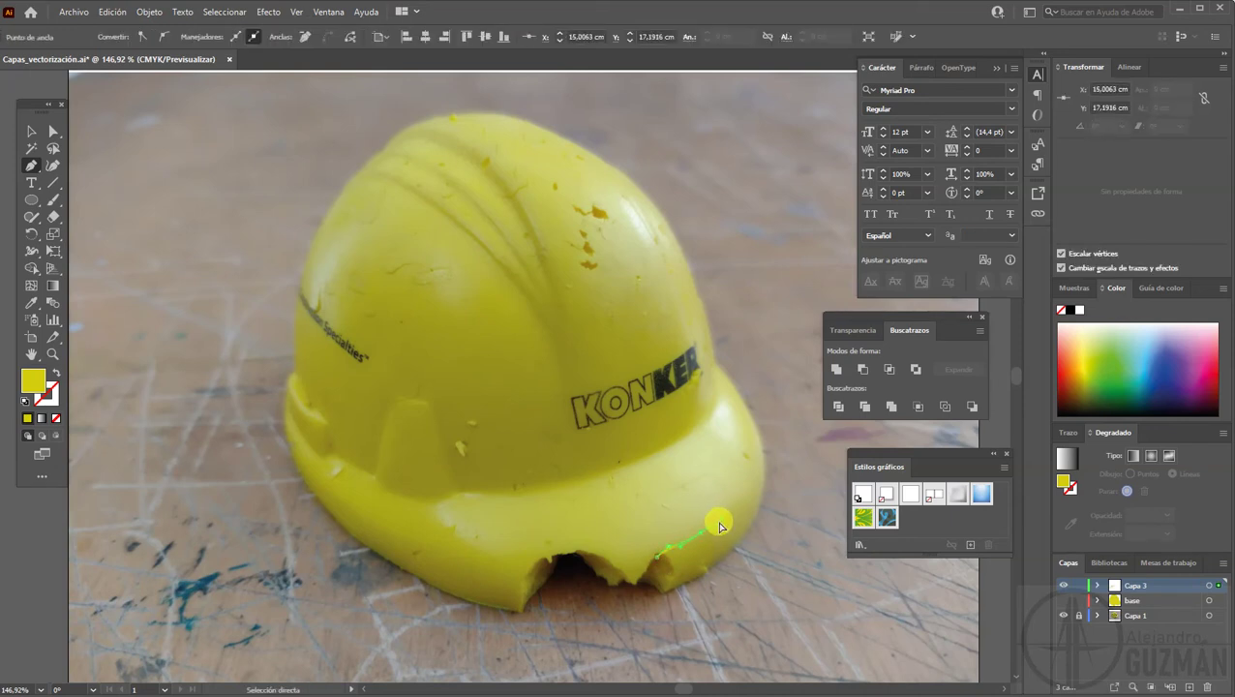
{"action": "key", "text": "ctrl+z"}
{"action": "mouse_move", "coordinate": [659, 555]}
{"action": "left_mouse_down"}
{"action": "mouse_move", "coordinate": [730, 505]}
{"action": "mouse_move", "coordinate": [729, 523]}
{"action": "left_mouse_up"}
{"action": "key", "text": "ctrl+z"}
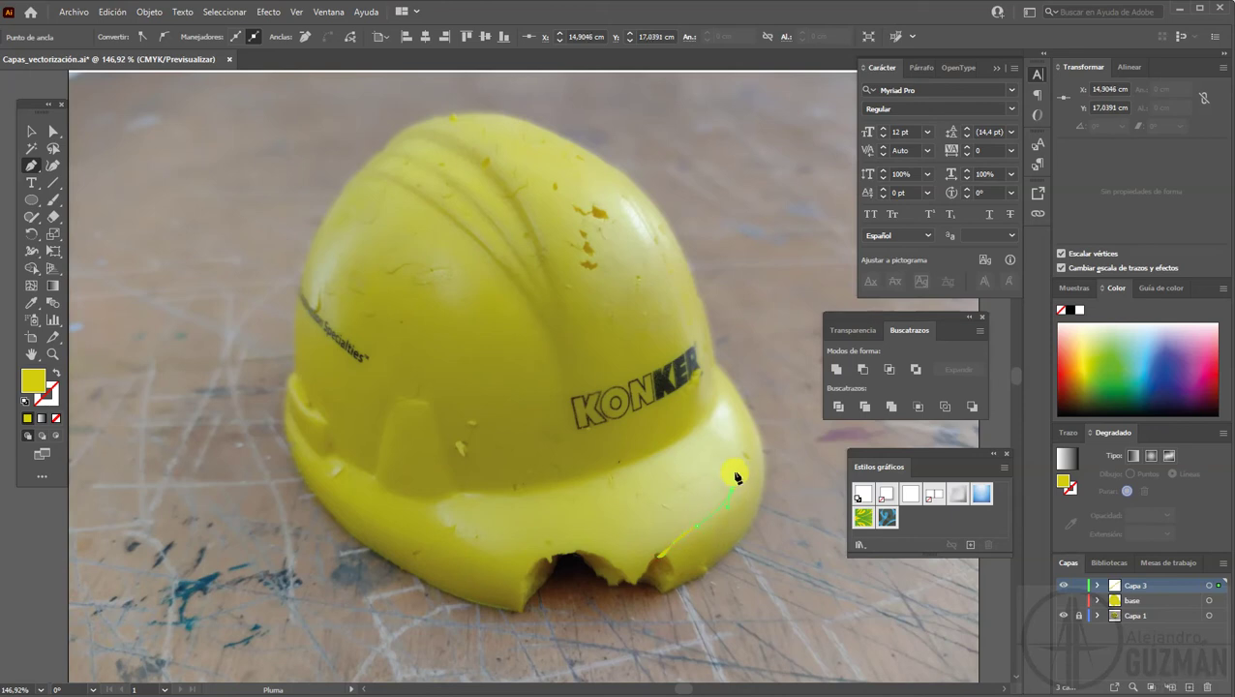
{"action": "left_click_drag", "start_coordinate": [730, 491], "coordinate": [737, 465]}
{"action": "left_click_drag", "start_coordinate": [728, 410], "coordinate": [735, 414]}
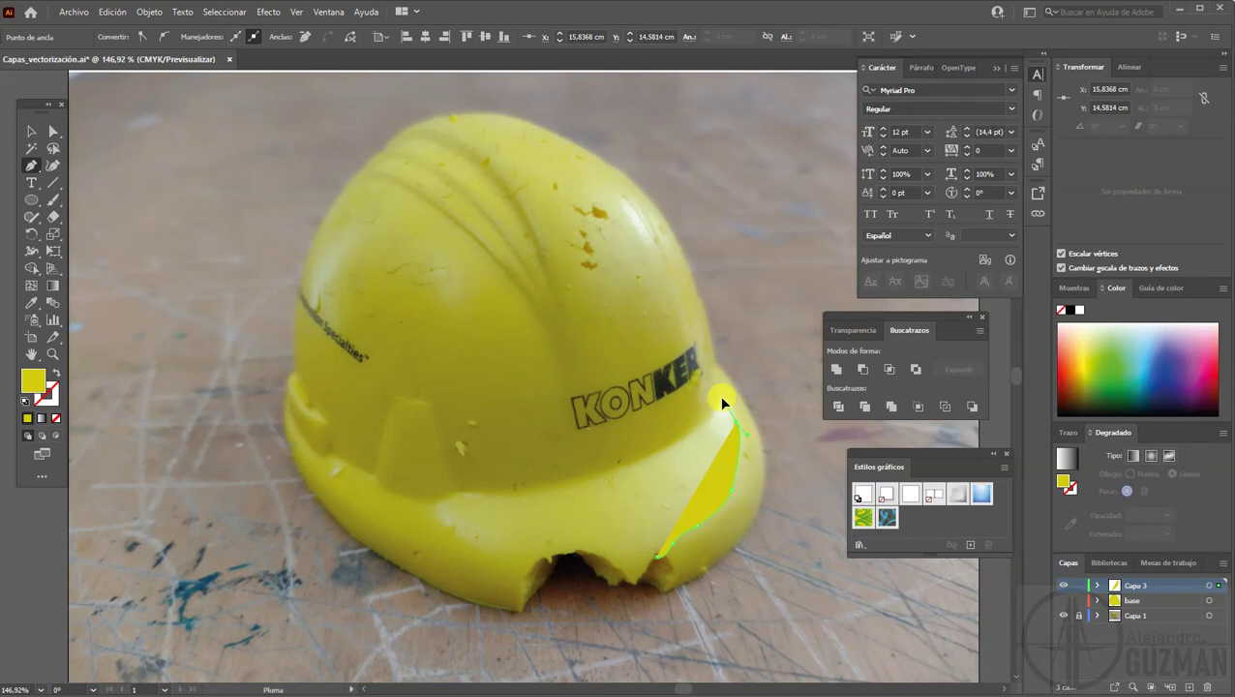
{"action": "left_click_drag", "start_coordinate": [717, 405], "coordinate": [722, 408]}
{"action": "left_click_drag", "start_coordinate": [683, 445], "coordinate": [691, 440]}
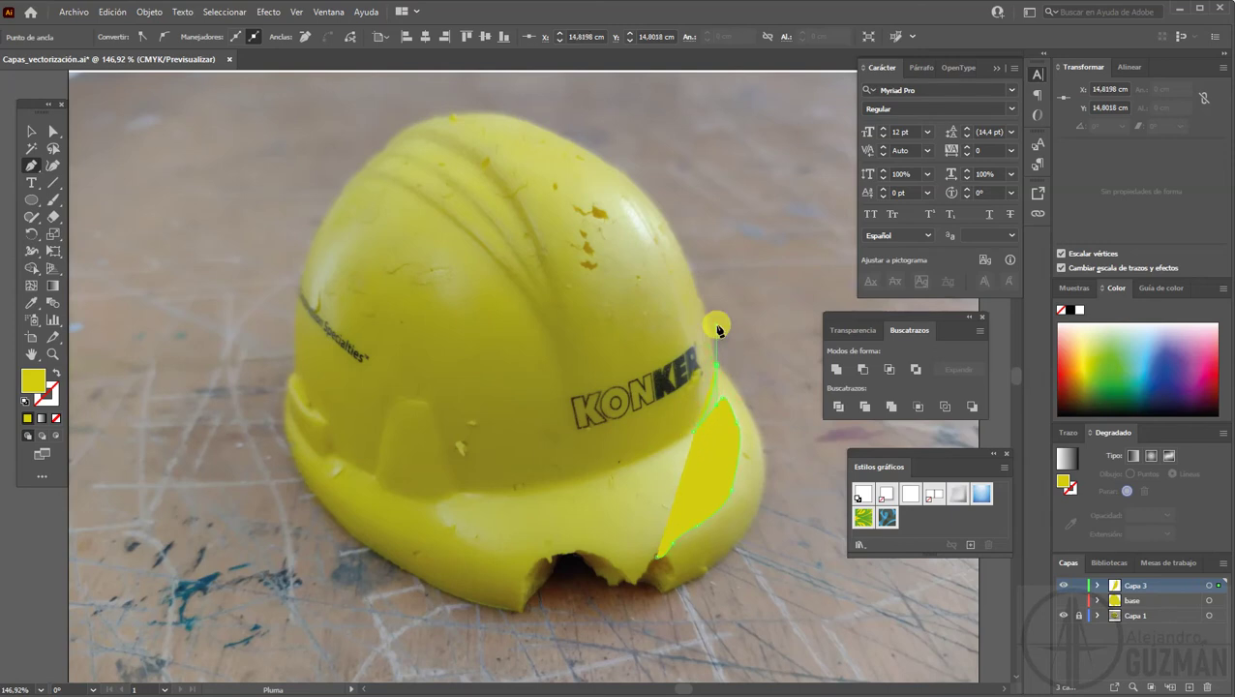
{"action": "left_click_drag", "start_coordinate": [717, 329], "coordinate": [730, 375]}
Extend the shading shape past the helmet's right side and below the brim, closing it
{"action": "left_click", "coordinate": [771, 360]}
{"action": "left_click", "coordinate": [804, 471]}
{"action": "left_click", "coordinate": [767, 597]}
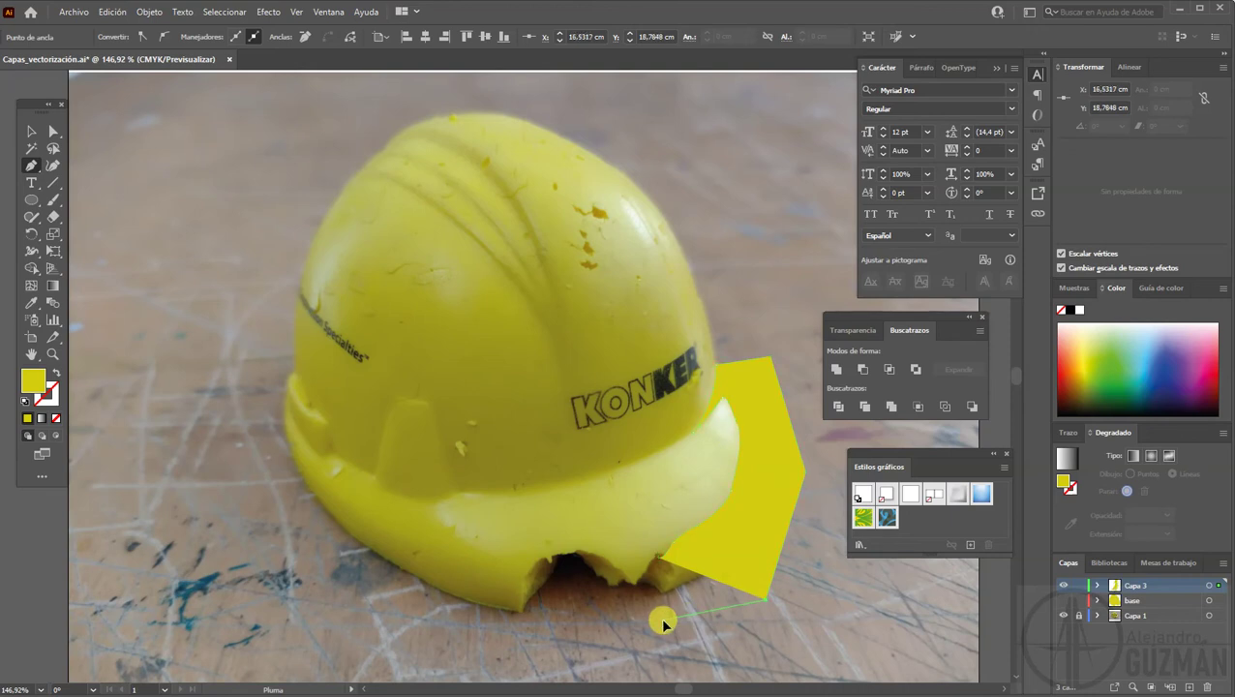
{"action": "left_click", "coordinate": [662, 620]}
{"action": "left_click", "coordinate": [653, 583]}
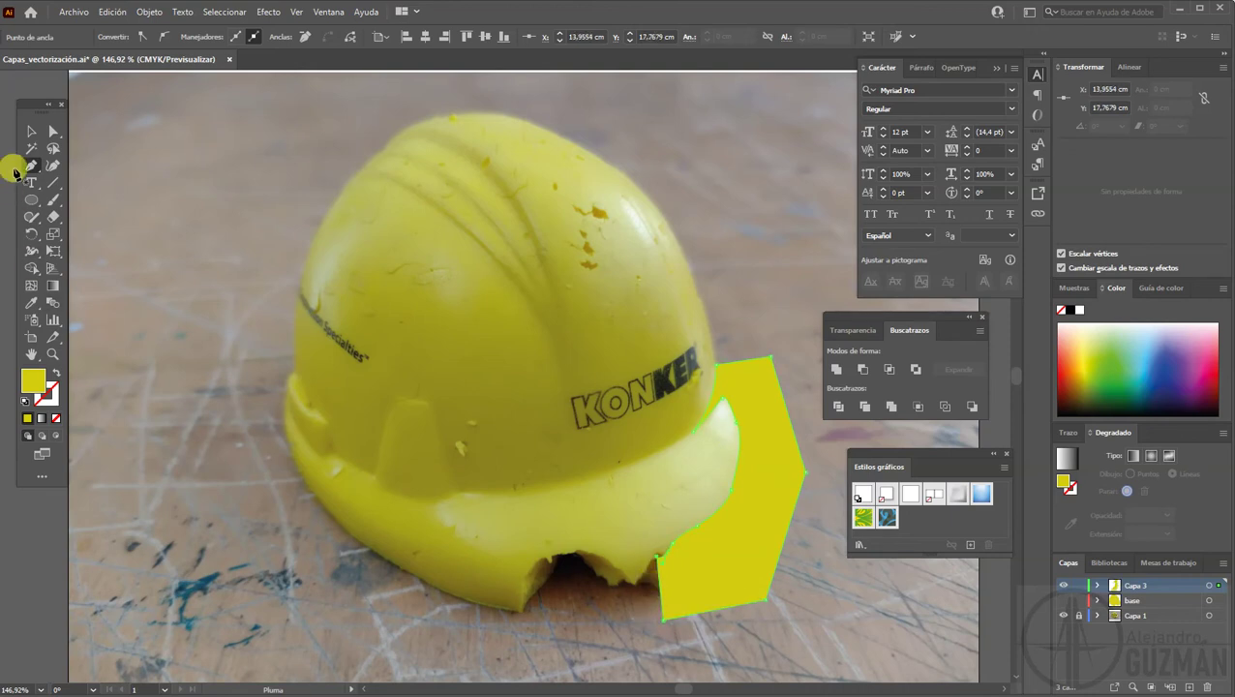
{"action": "left_click", "coordinate": [30, 131]}
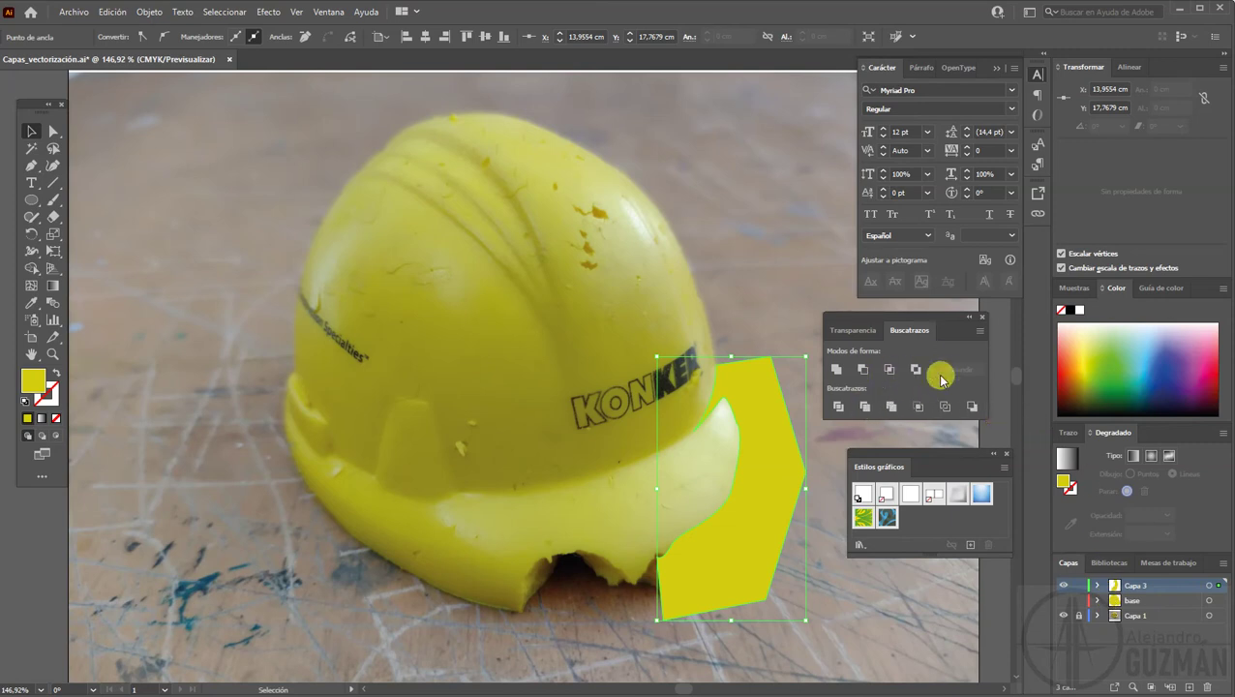
{"action": "left_click", "coordinate": [1131, 600]}
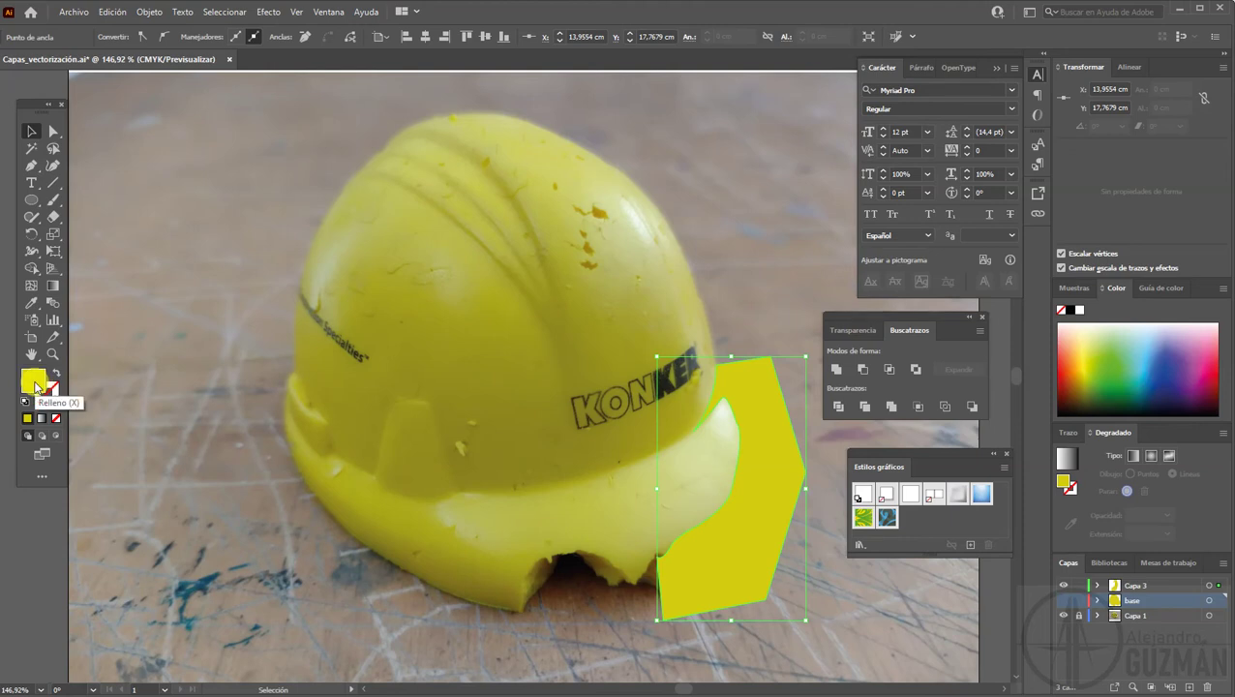
Recolour the shading shape a darker orange-yellow
{"action": "double_click", "coordinate": [35, 387]}
{"action": "left_click", "coordinate": [846, 437]}
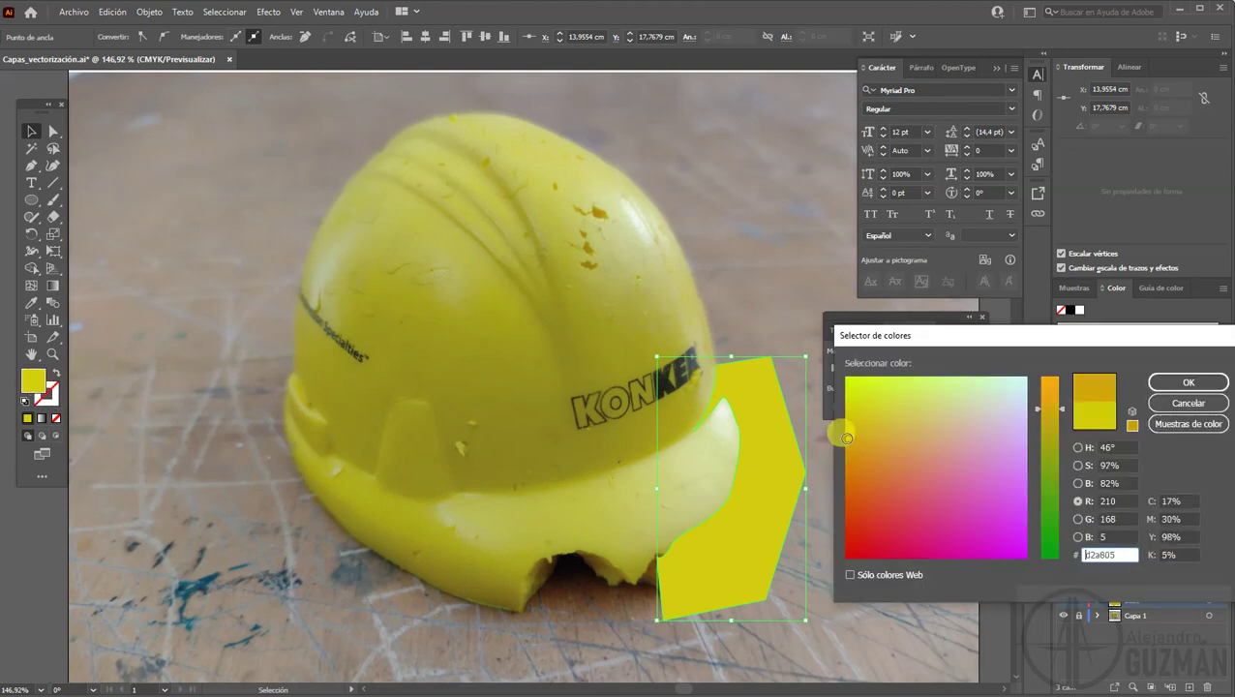
{"action": "left_click_drag", "start_coordinate": [843, 433], "coordinate": [858, 421]}
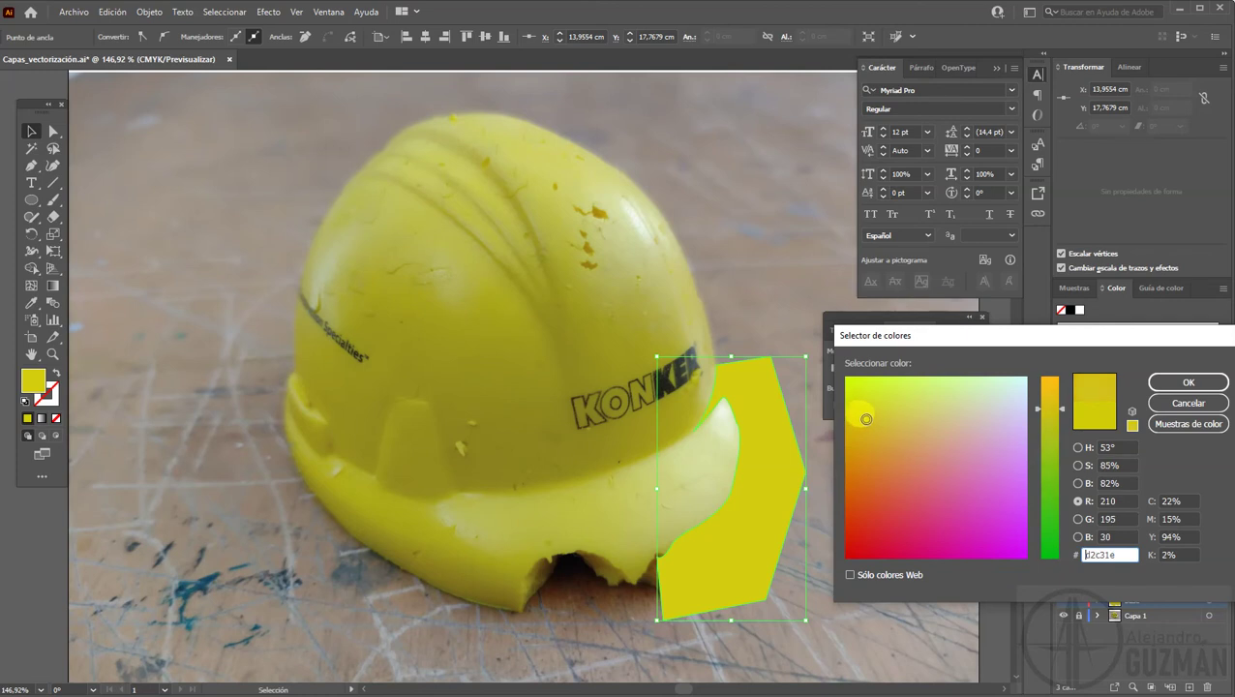
{"action": "left_click", "coordinate": [1188, 383]}
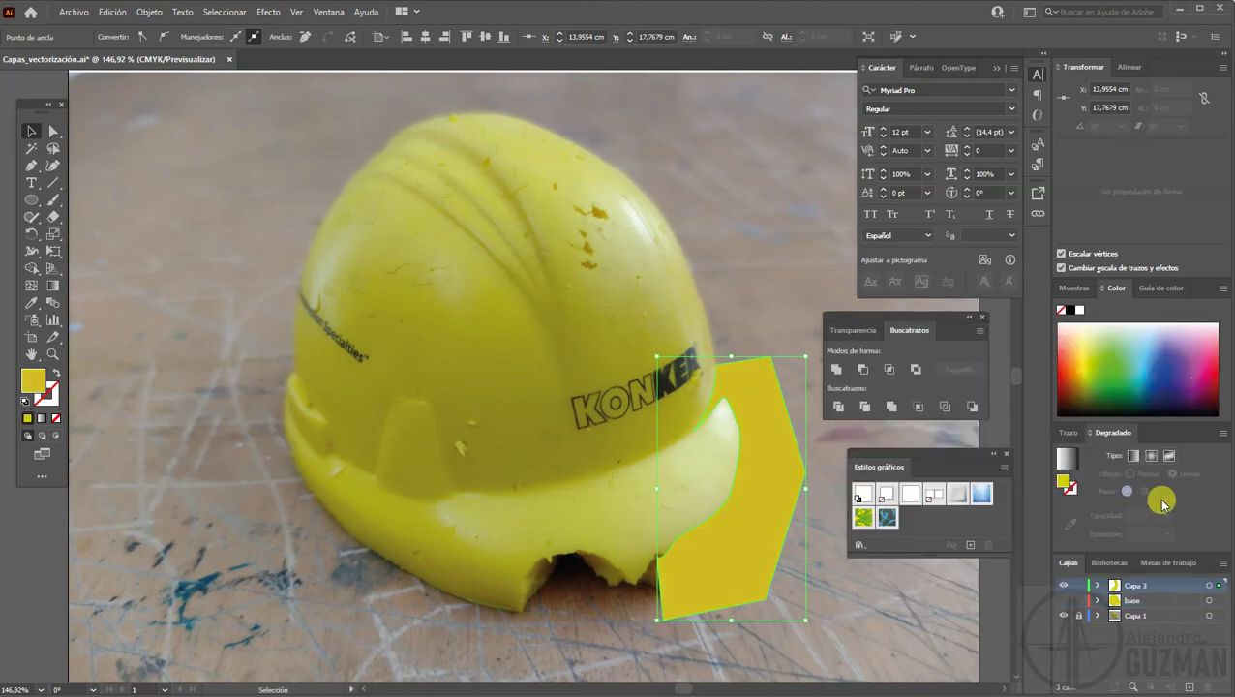
Show base, duplicate it as base copia, and intersect its helmet copy with the shading shape
{"action": "left_click", "coordinate": [1062, 600]}
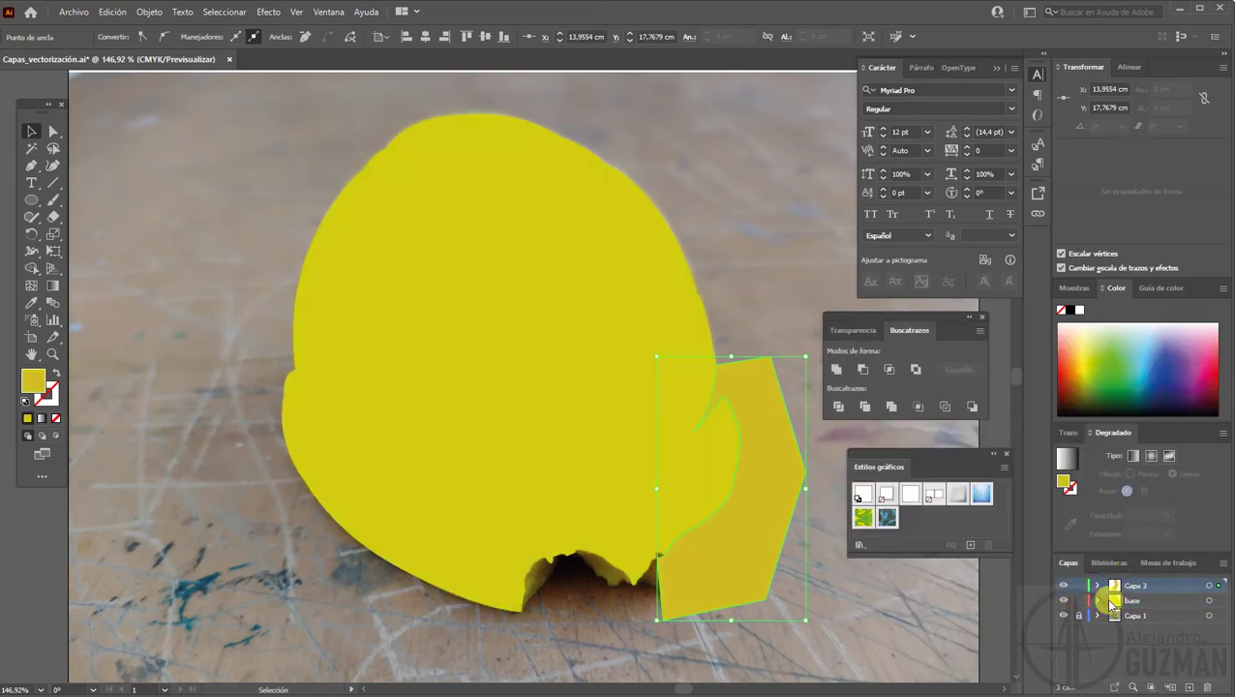
{"action": "left_click", "coordinate": [1130, 600]}
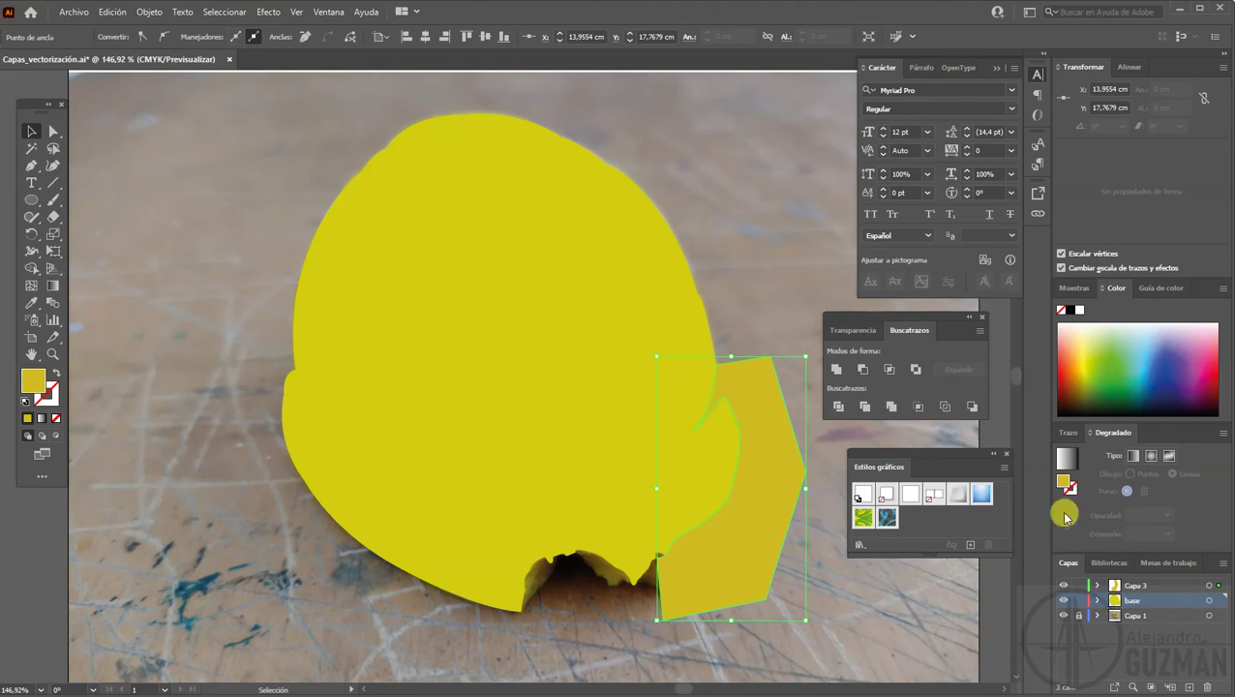
{"action": "left_click_drag", "start_coordinate": [1135, 605], "coordinate": [1188, 685]}
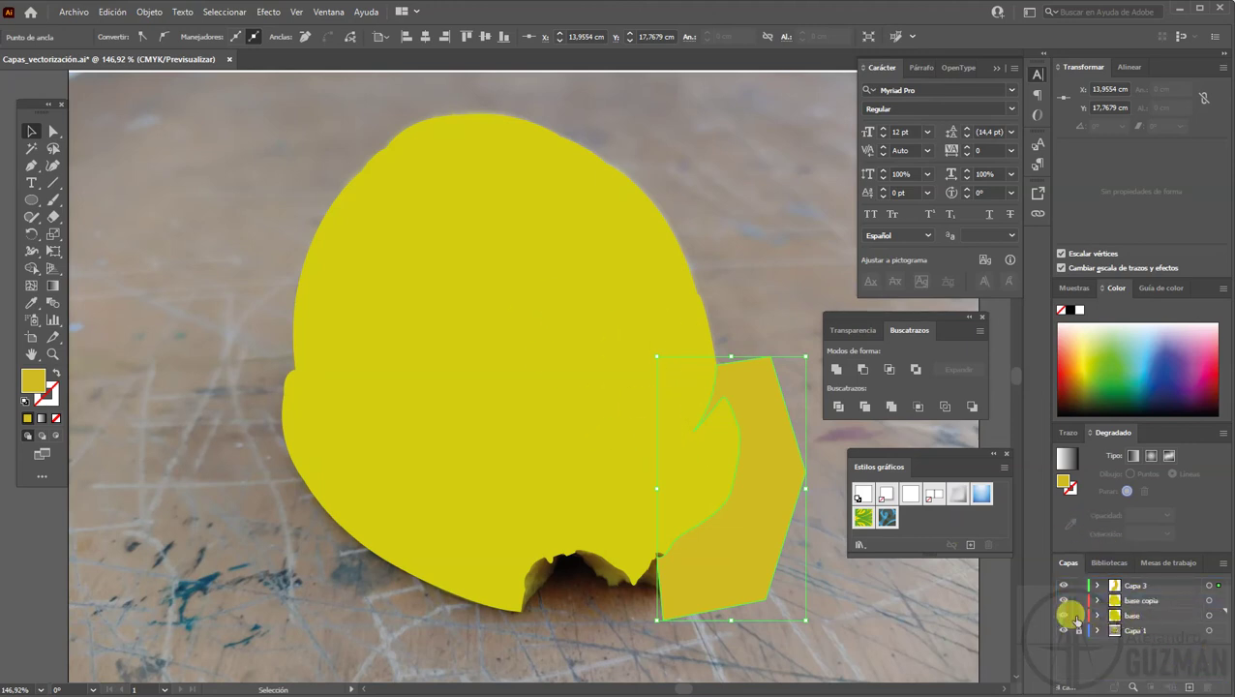
{"action": "left_click", "coordinate": [1147, 602]}
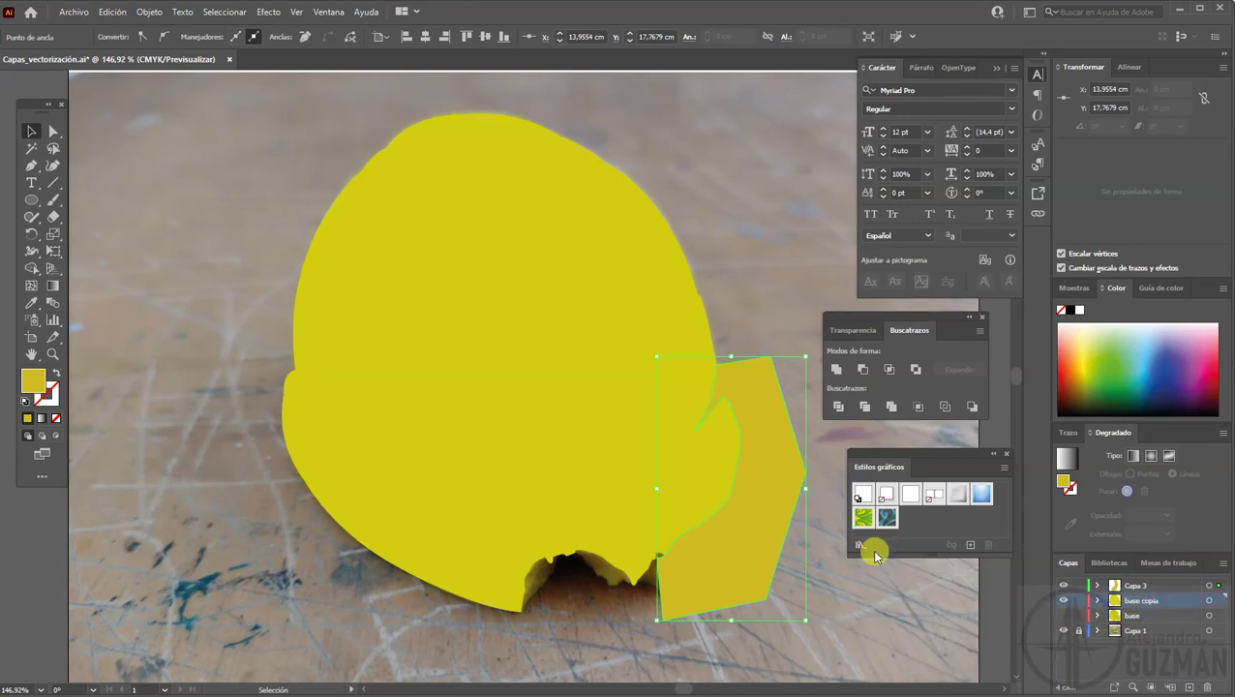
{"action": "left_click", "coordinate": [747, 406]}
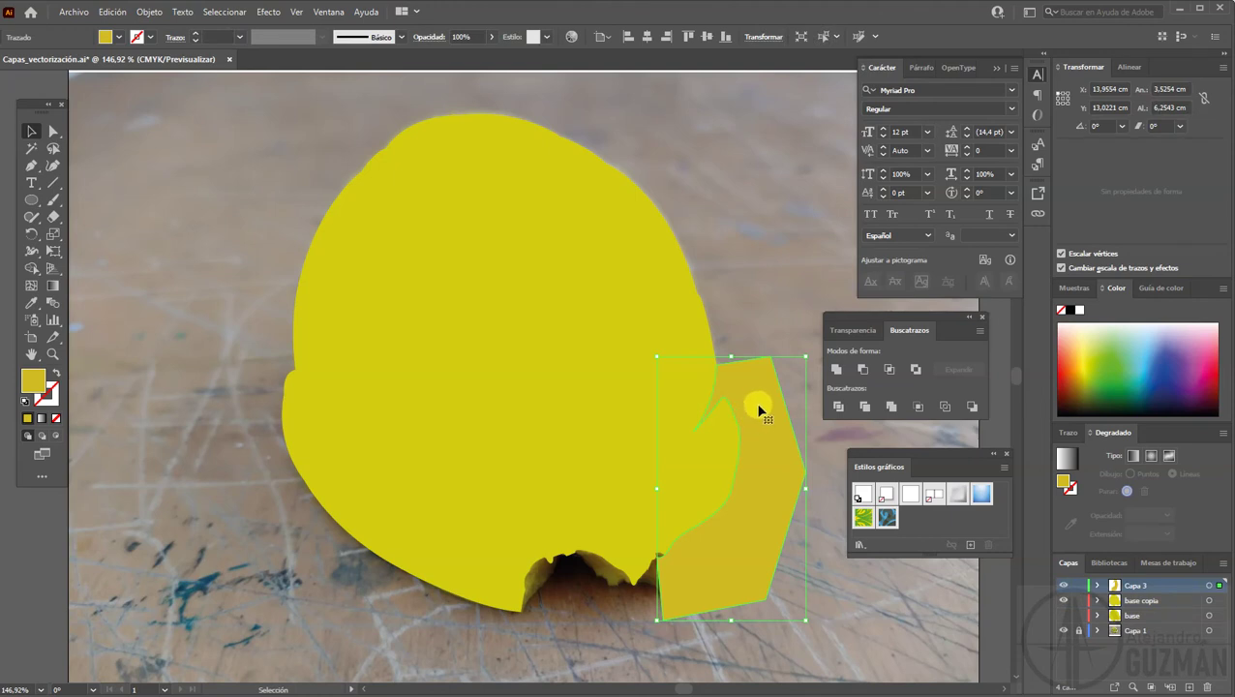
{"action": "left_click", "coordinate": [648, 285], "text": "shift"}
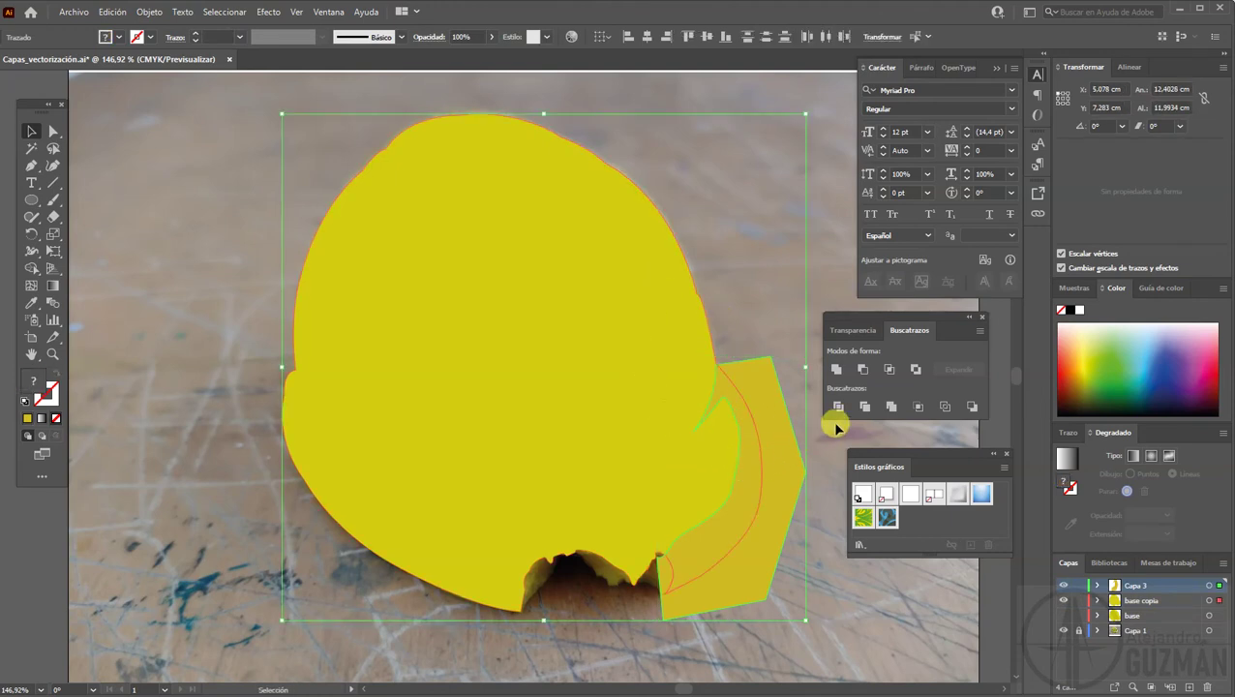
{"action": "left_click", "coordinate": [889, 371]}
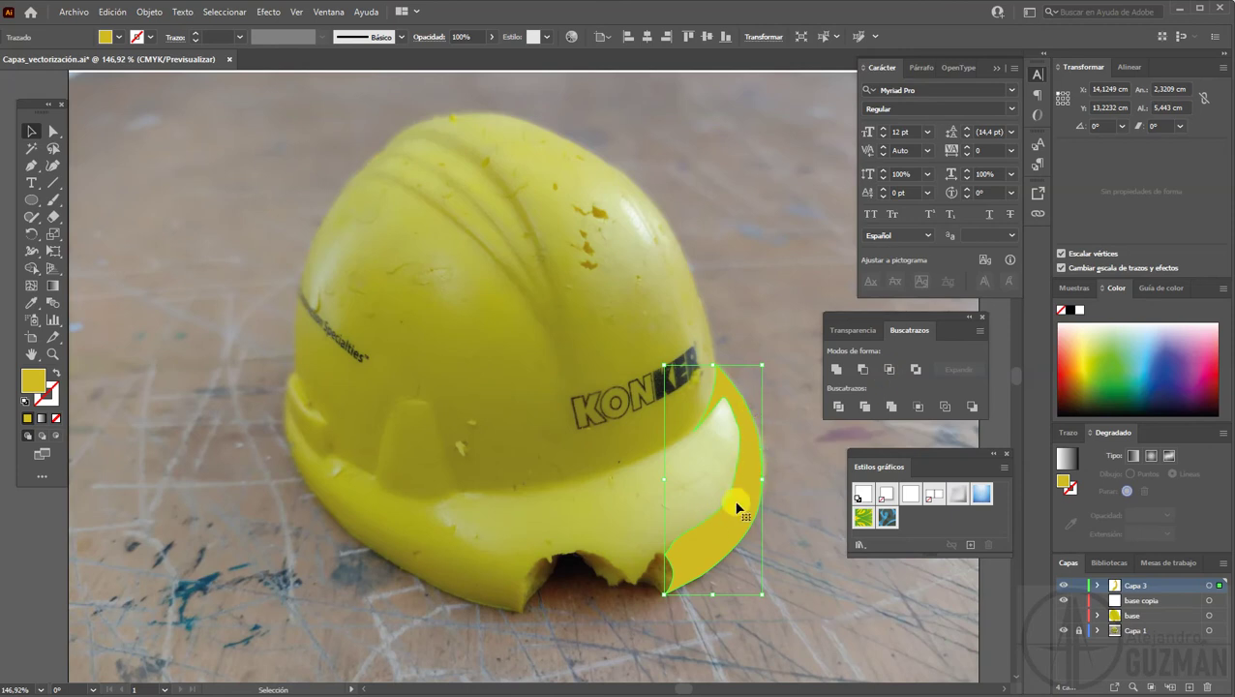
{"action": "left_click", "coordinate": [787, 441]}
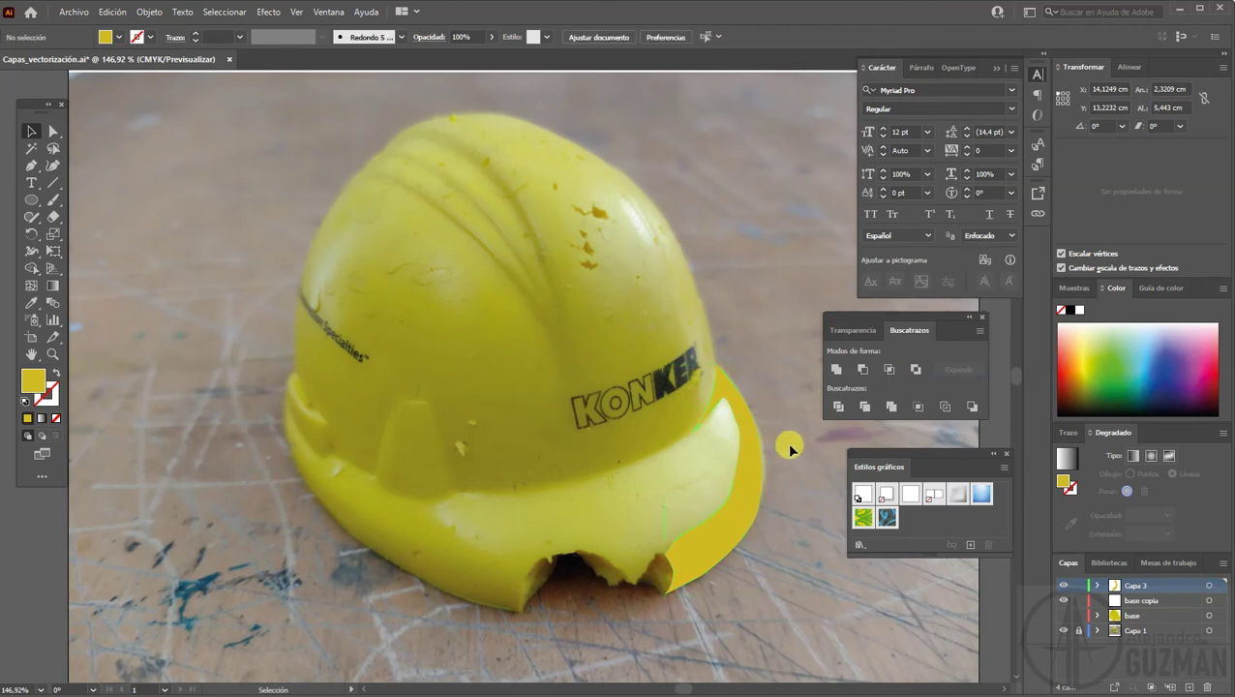
Reorder Capa 3, delete the empty base copia layer, and hide base and Capa 3
{"action": "left_click", "coordinate": [1063, 615]}
{"action": "left_click_drag", "start_coordinate": [1134, 587], "coordinate": [1134, 608]}
{"action": "left_click", "coordinate": [1063, 615]}
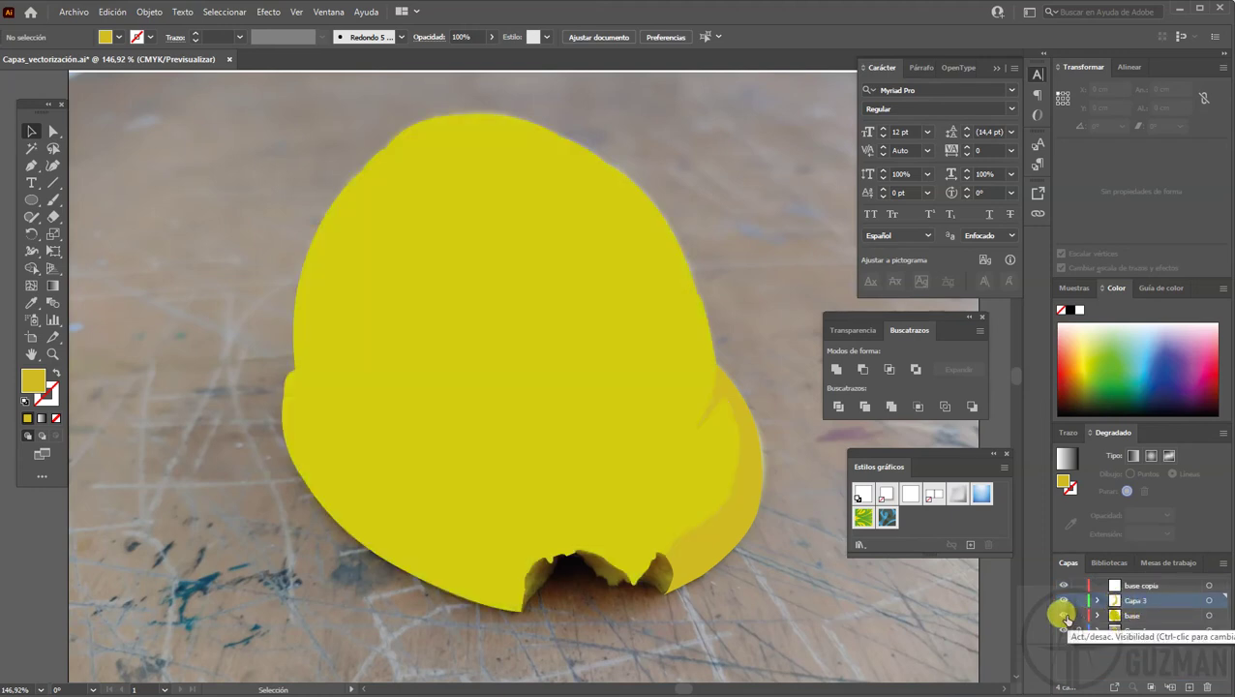
{"action": "left_click", "coordinate": [1064, 616]}
{"action": "left_click", "coordinate": [1064, 616]}
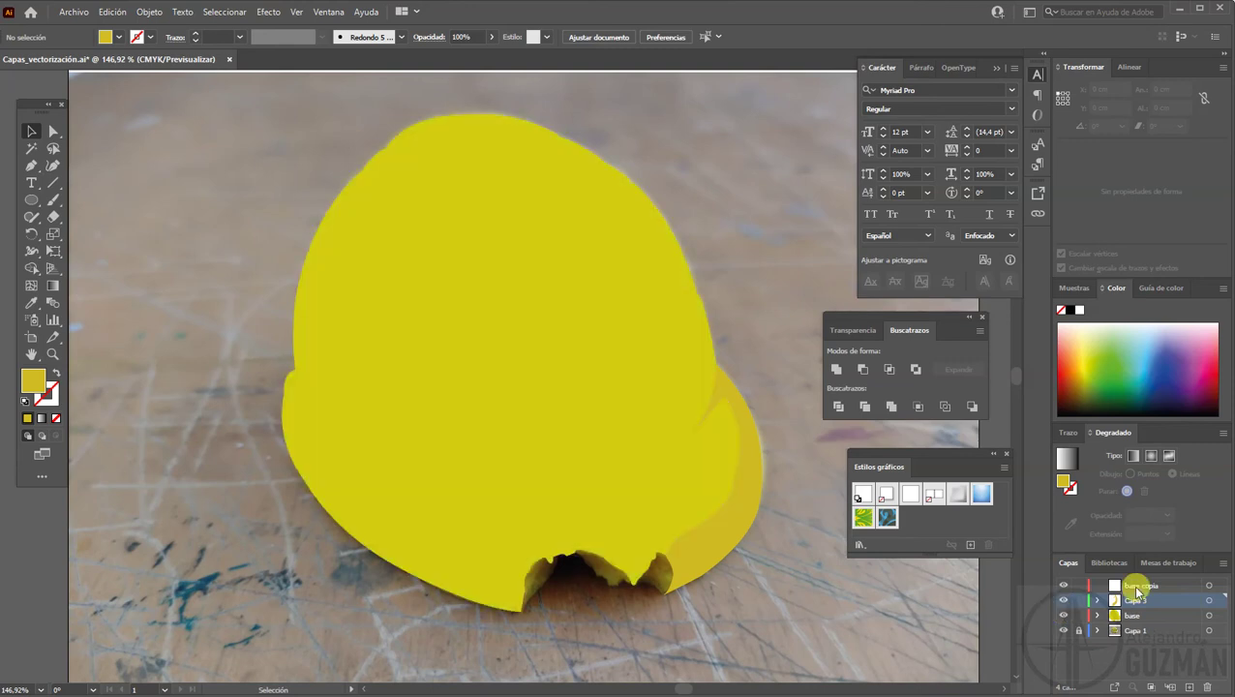
{"action": "left_click", "coordinate": [1134, 585]}
{"action": "left_click", "coordinate": [1206, 687]}
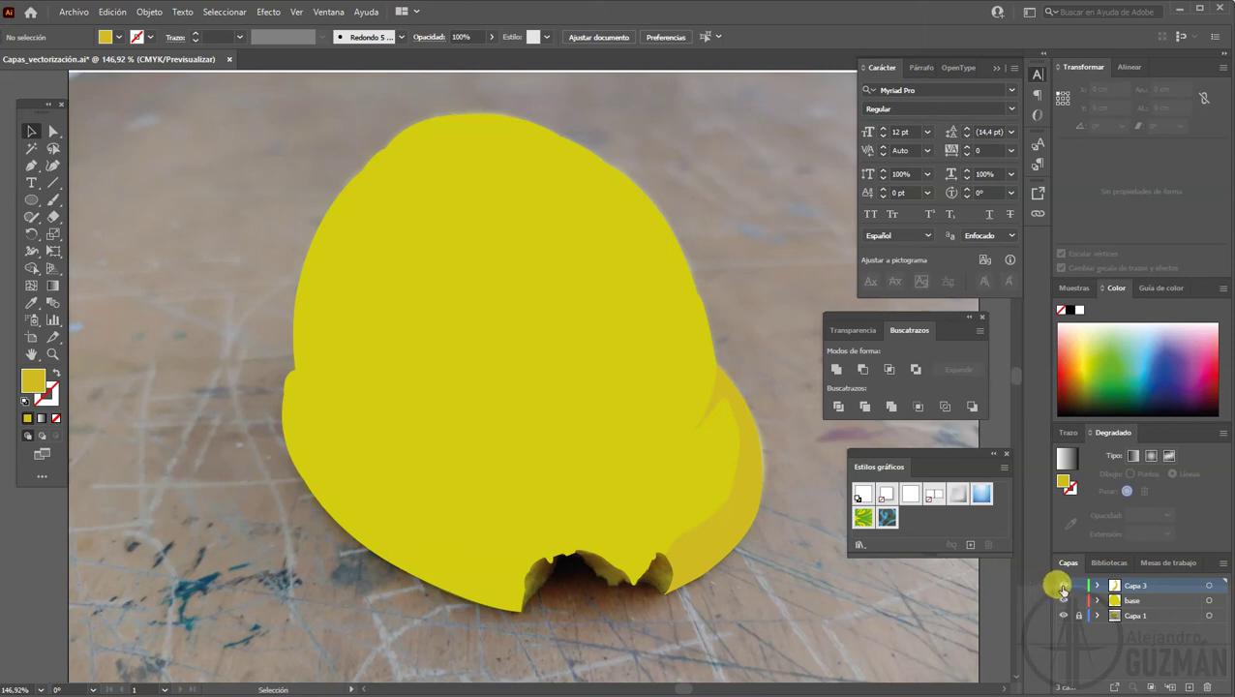
{"action": "left_click_drag", "start_coordinate": [1065, 601], "coordinate": [1063, 585]}
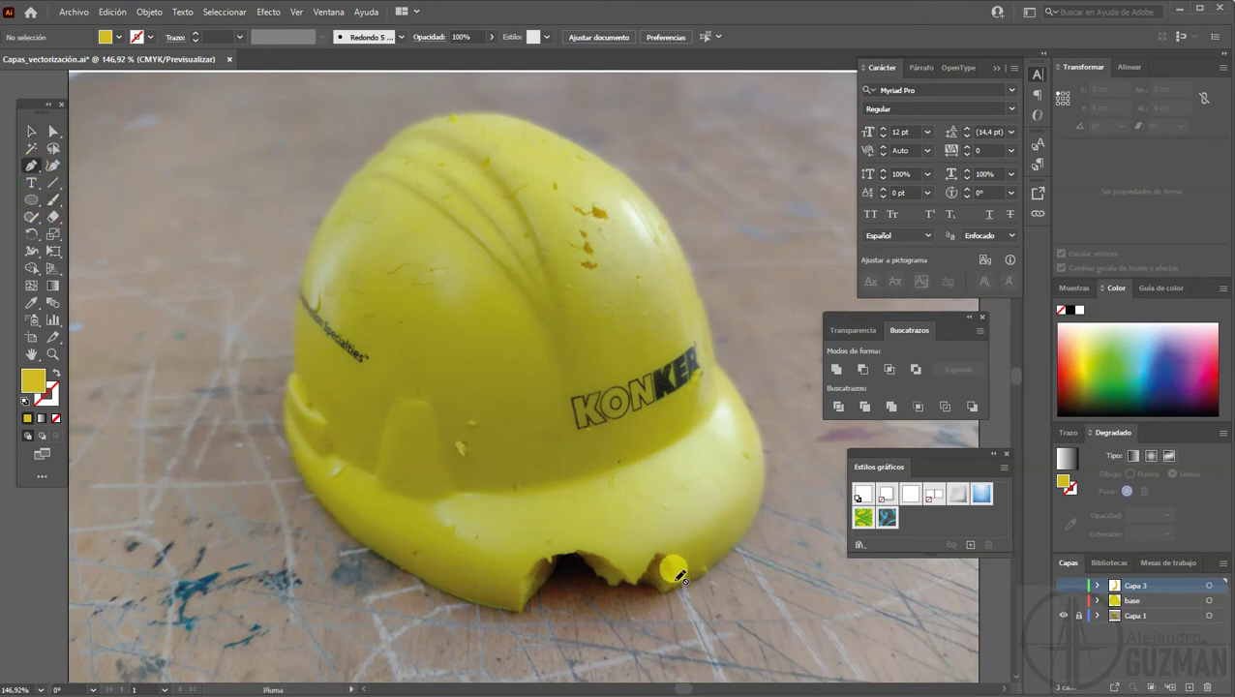
Add layer Capa 4 and draw a closed shading outline at the lower-right brim
{"action": "left_click", "coordinate": [1188, 686]}
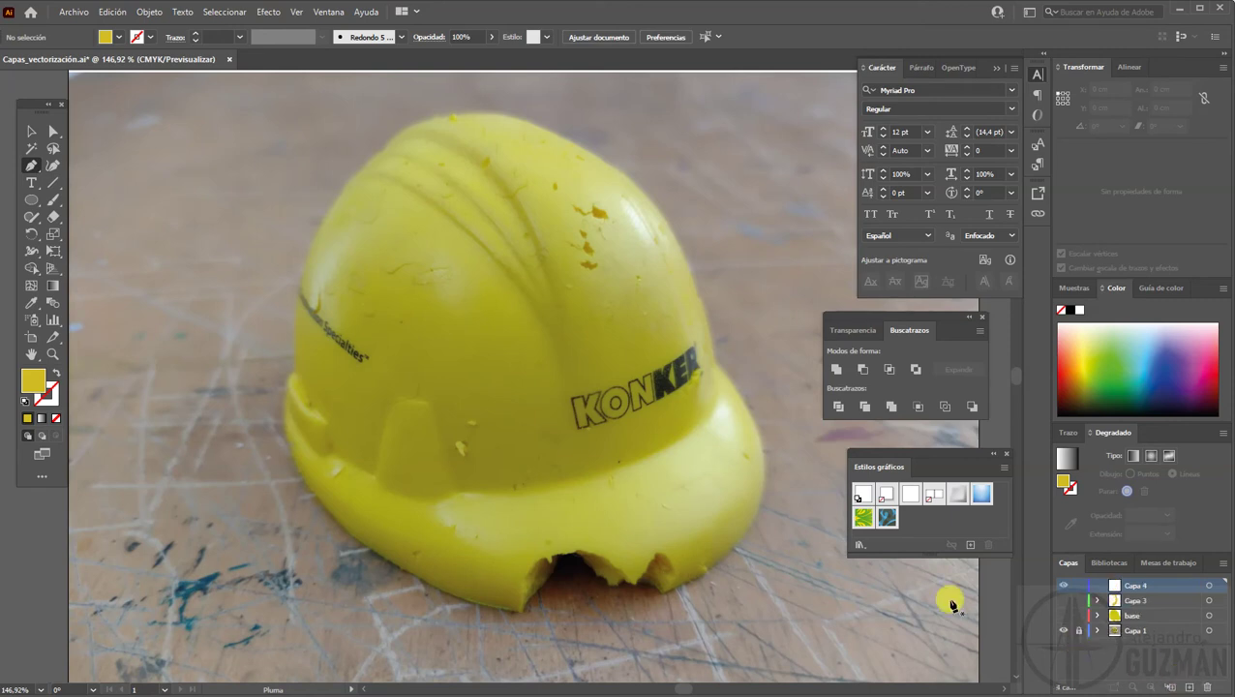
{"action": "left_click", "coordinate": [661, 599]}
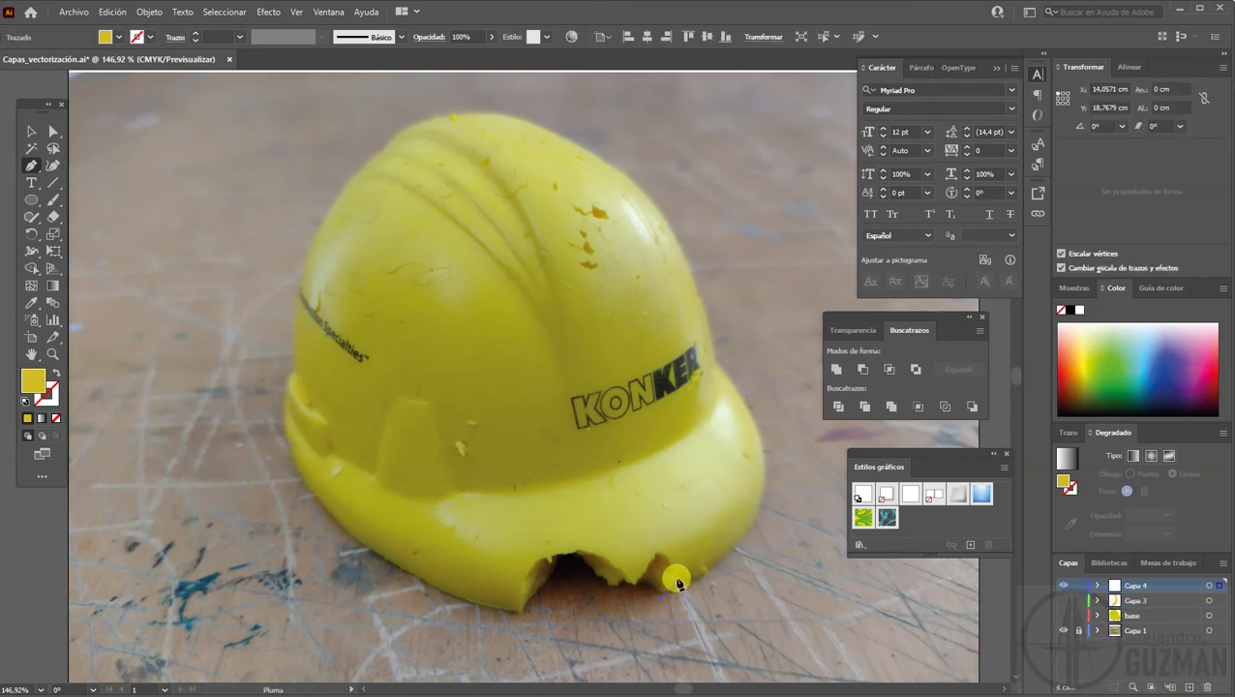
{"action": "left_click", "coordinate": [683, 570]}
{"action": "left_click", "coordinate": [697, 548]}
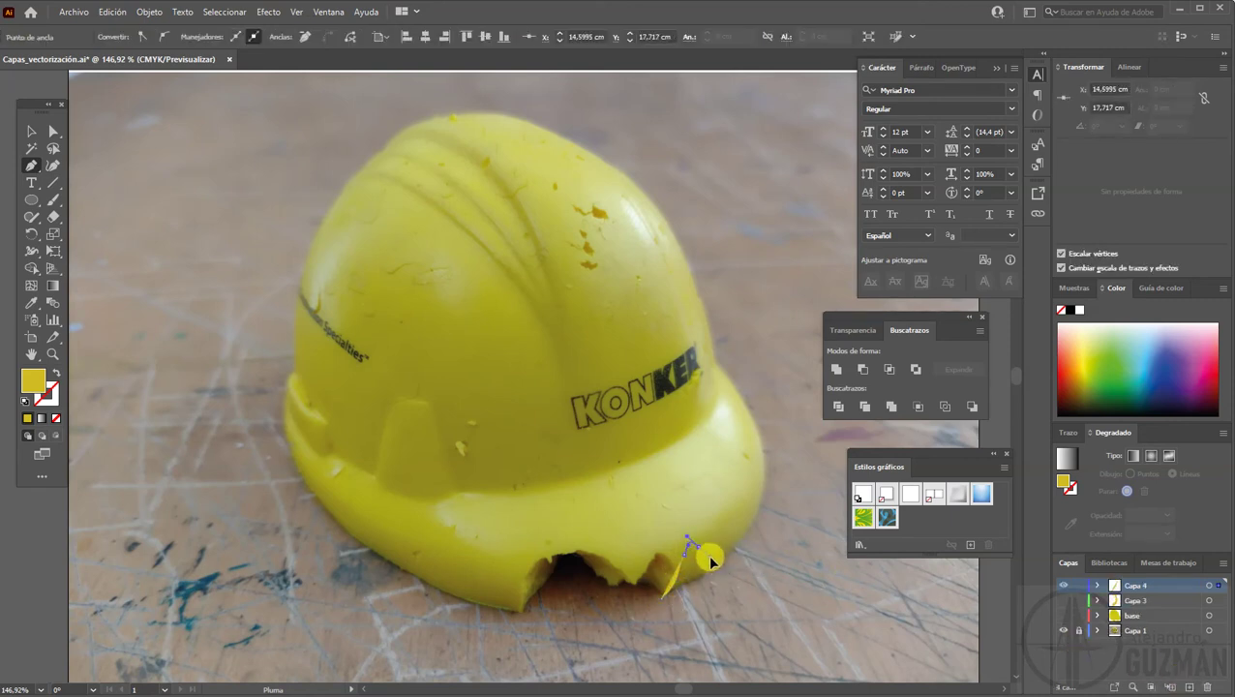
{"action": "left_click", "coordinate": [753, 531]}
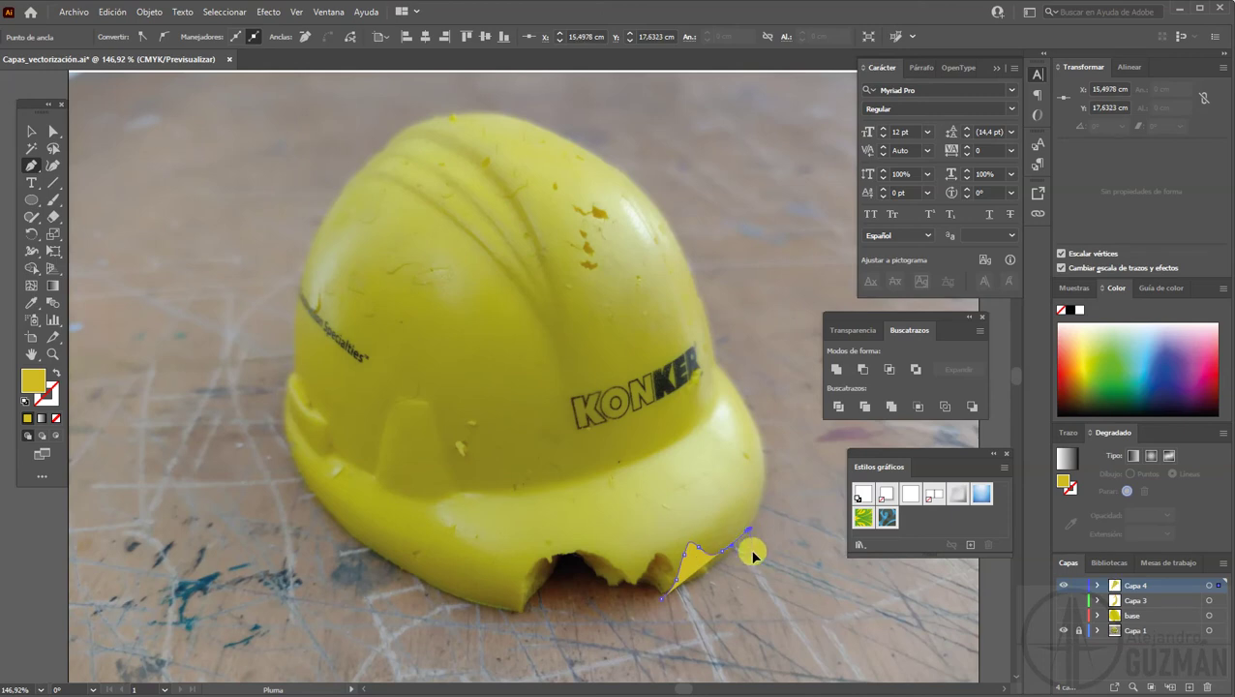
{"action": "left_click", "coordinate": [738, 572]}
{"action": "left_click", "coordinate": [716, 595]}
{"action": "left_click", "coordinate": [663, 604]}
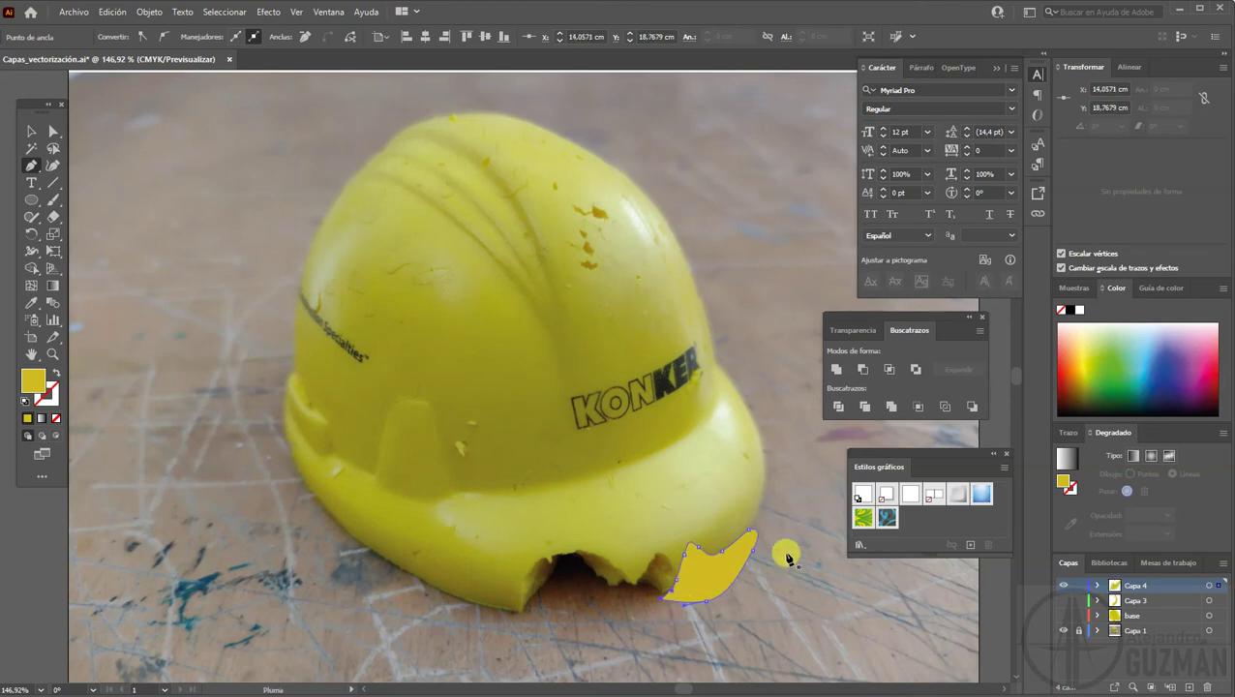
Fill the shading shape with olive yellow b4a643
{"action": "double_click", "coordinate": [45, 381]}
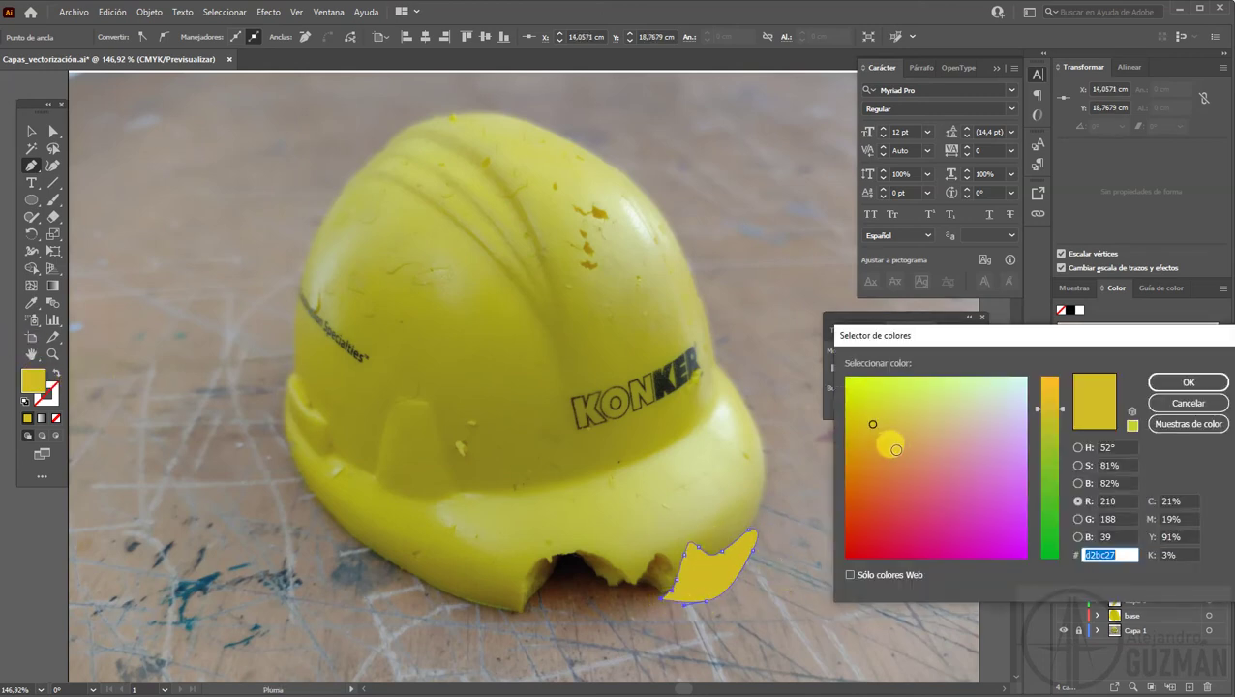
{"action": "left_click_drag", "start_coordinate": [885, 441], "coordinate": [883, 447]}
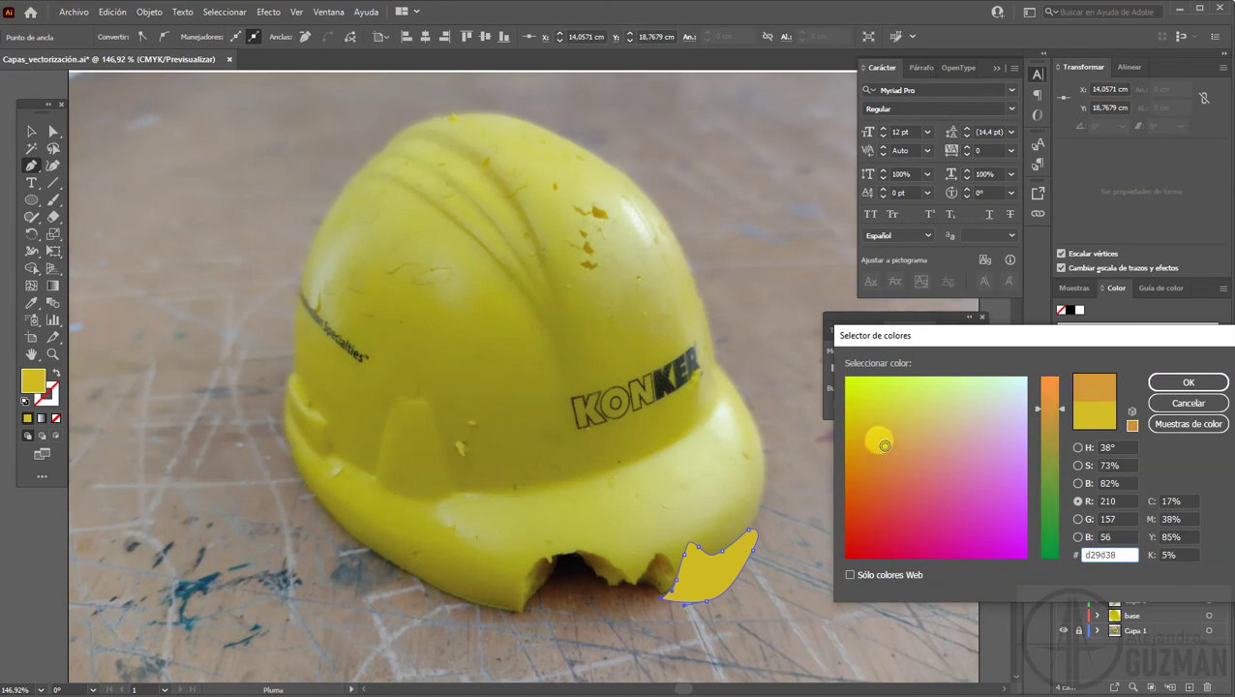
{"action": "left_click_drag", "start_coordinate": [886, 444], "coordinate": [895, 439]}
{"action": "left_click_drag", "start_coordinate": [1060, 407], "coordinate": [1058, 425]}
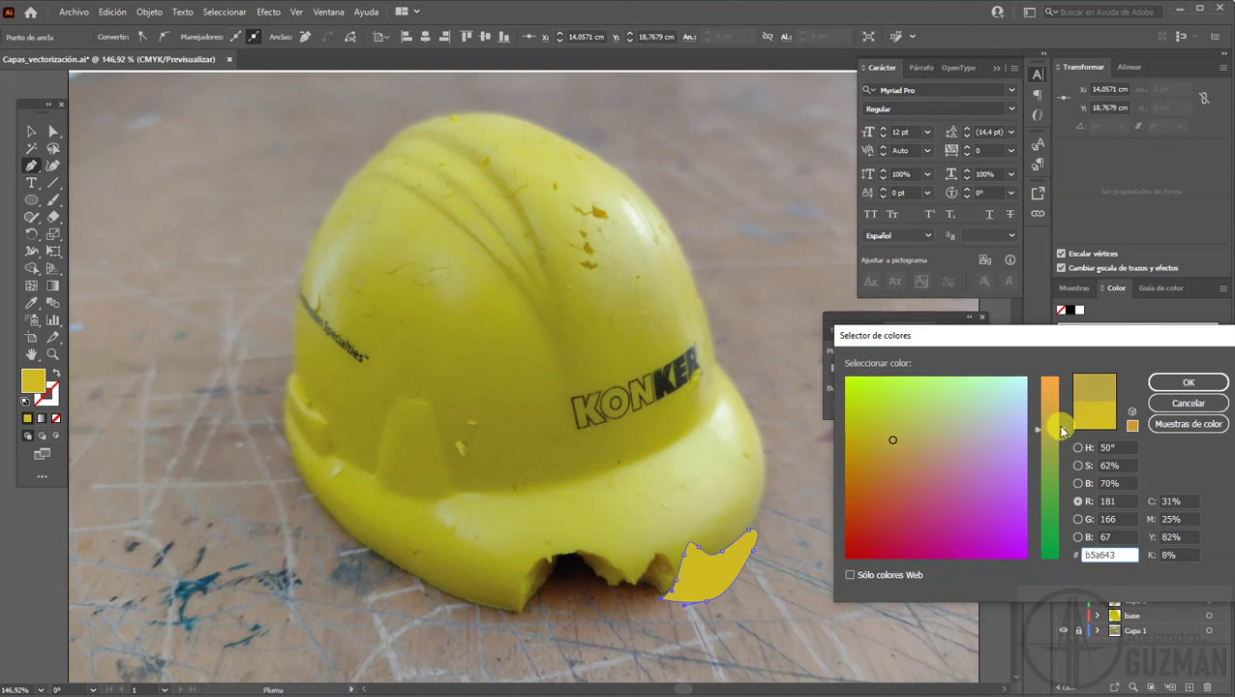
{"action": "left_click", "coordinate": [1186, 383]}
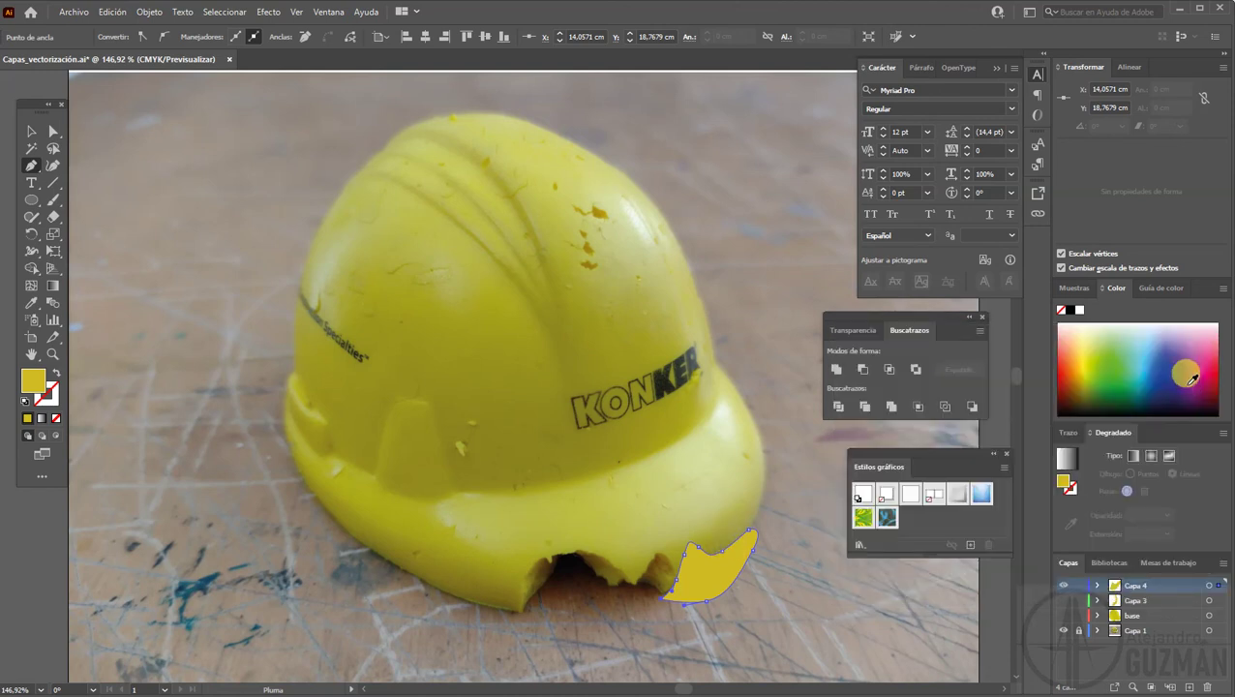
Duplicate Capa 3 as Capa 3 copia and attempt intersects, dismissing overlapping-paths warnings
{"action": "left_click", "coordinate": [1132, 599]}
{"action": "left_click_drag", "start_coordinate": [1132, 599], "coordinate": [1188, 685]}
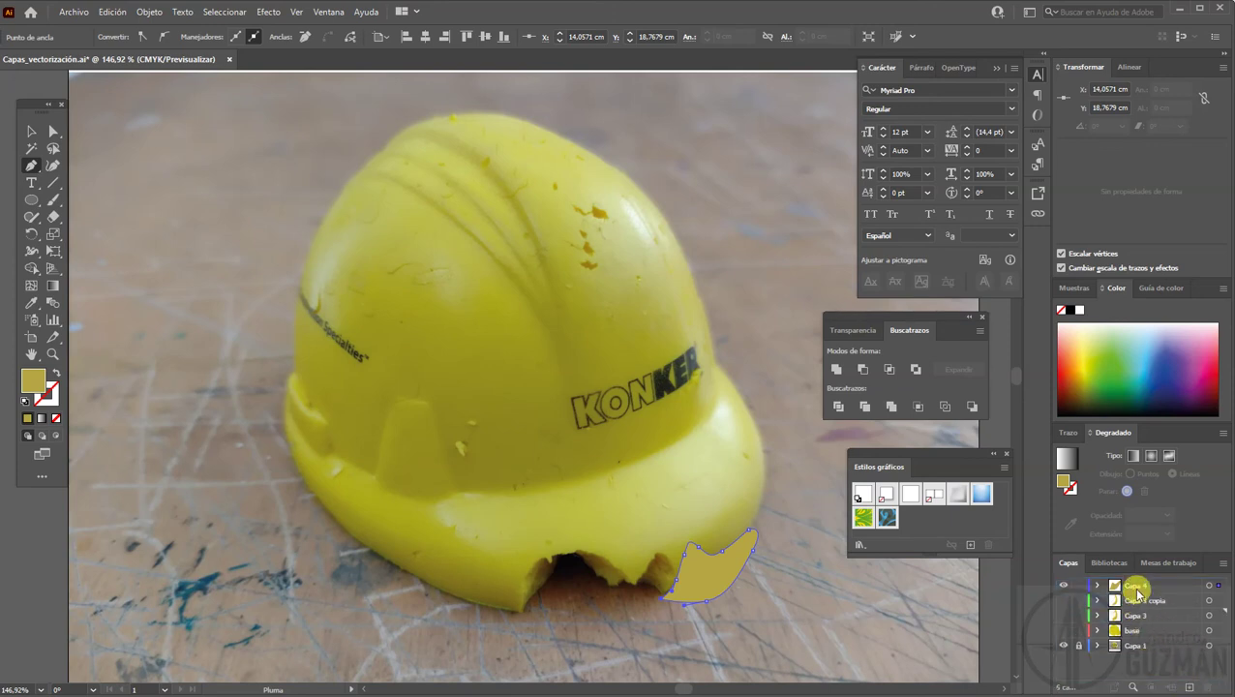
{"action": "left_click", "coordinate": [1062, 600]}
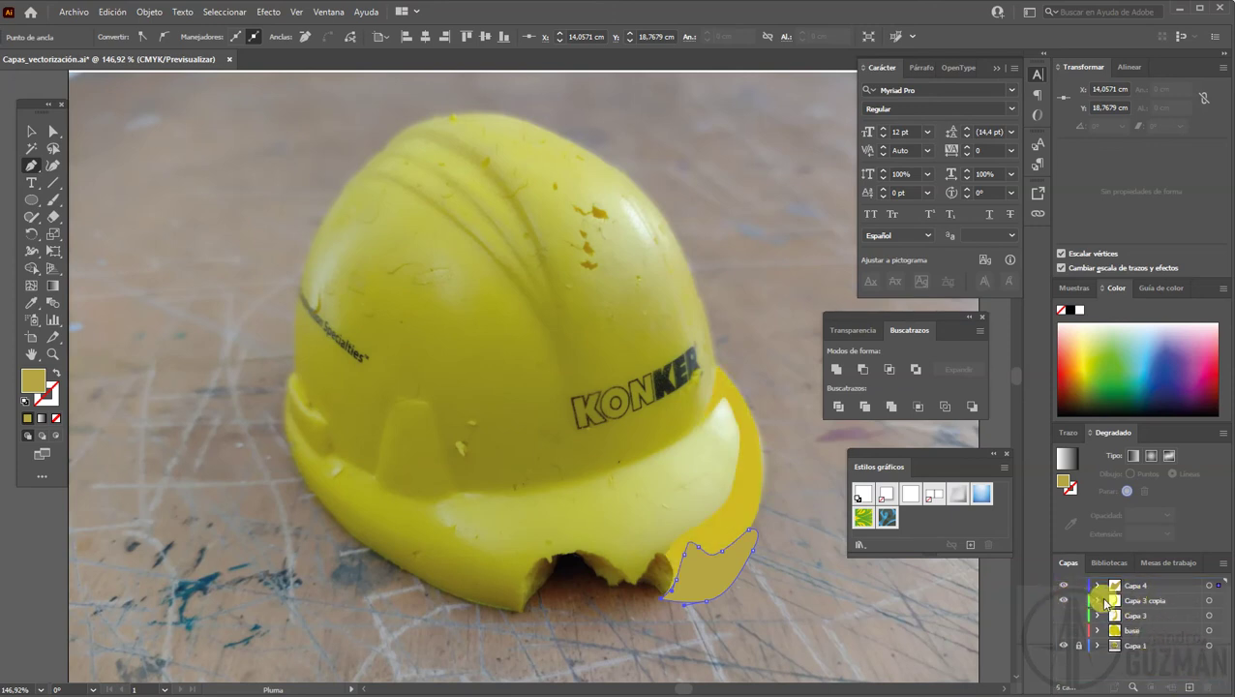
{"action": "left_click", "coordinate": [1137, 603], "text": "shift"}
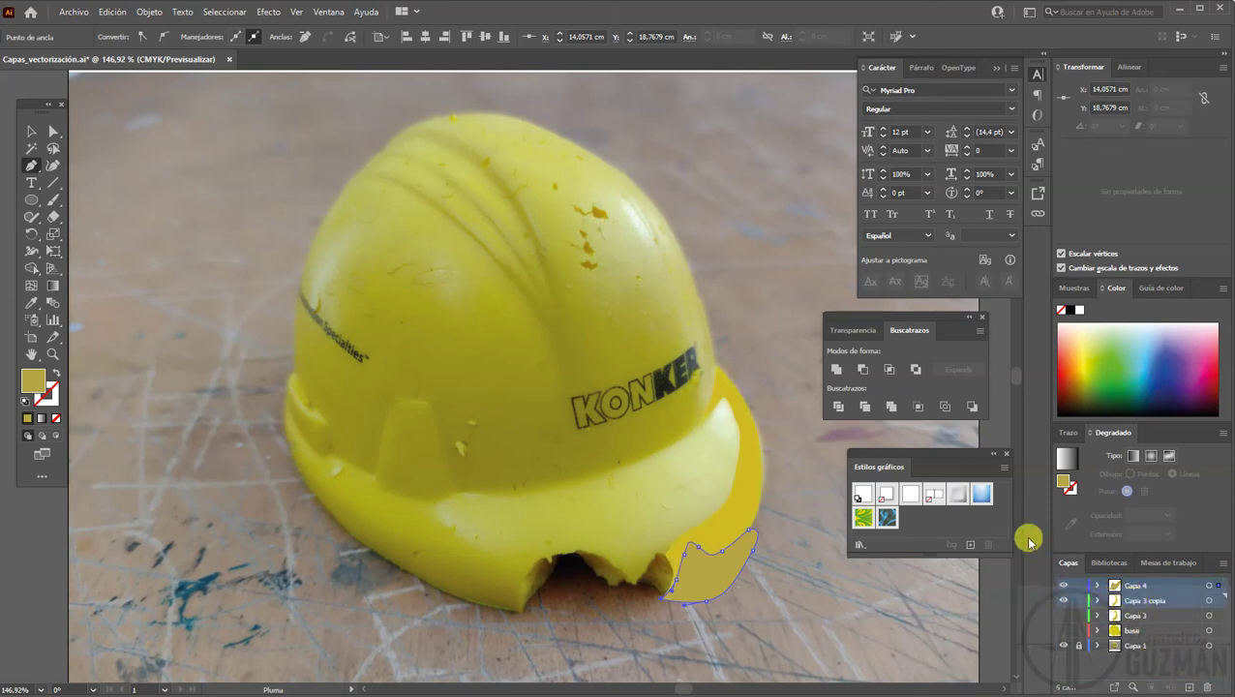
{"action": "left_click", "coordinate": [889, 368]}
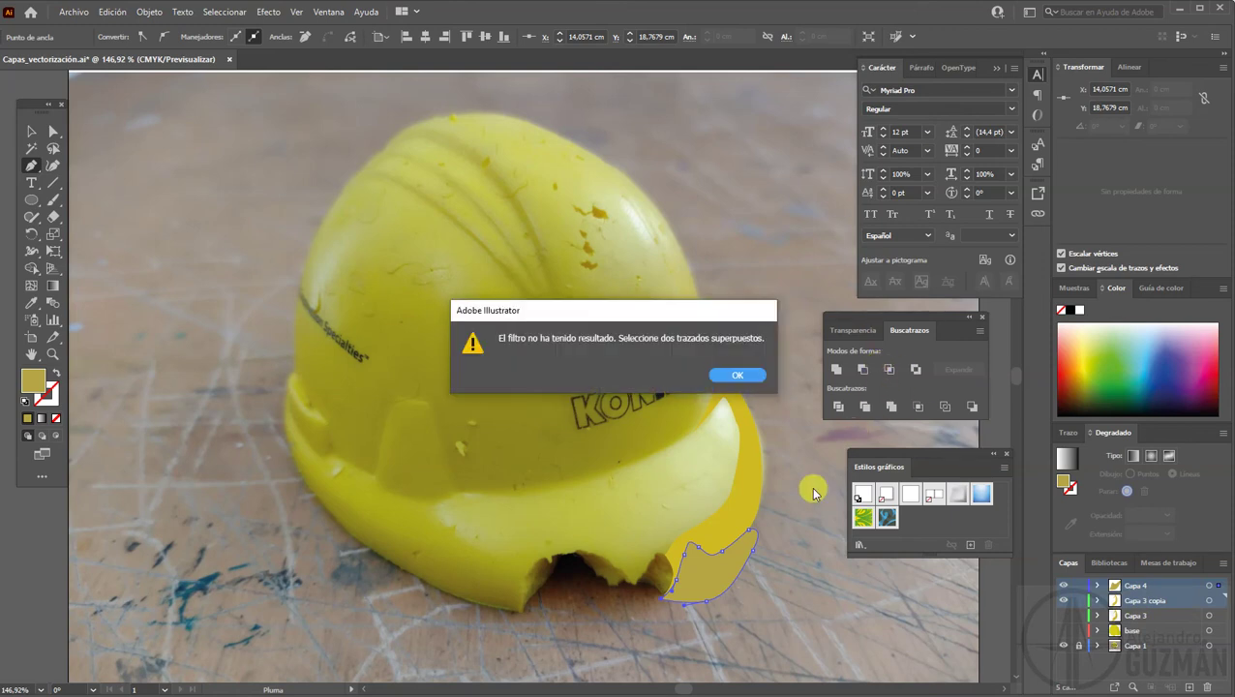
{"action": "left_click", "coordinate": [728, 371]}
{"action": "left_click", "coordinate": [1142, 600]}
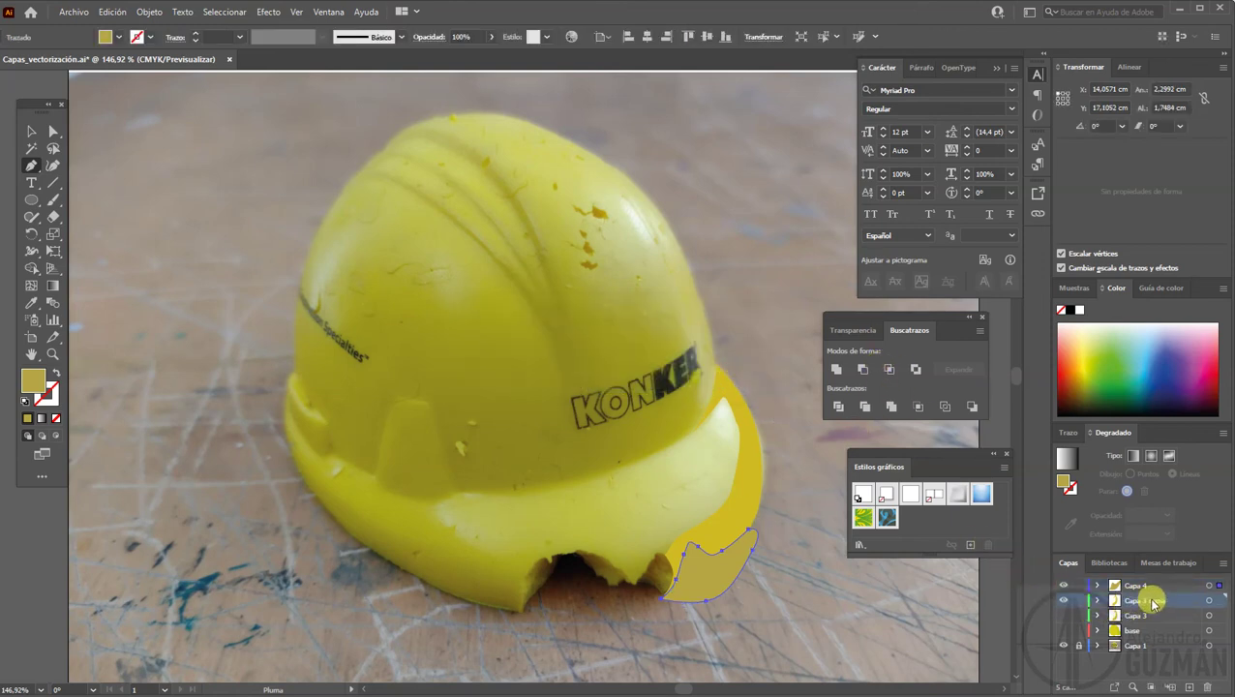
{"action": "left_click", "coordinate": [31, 130]}
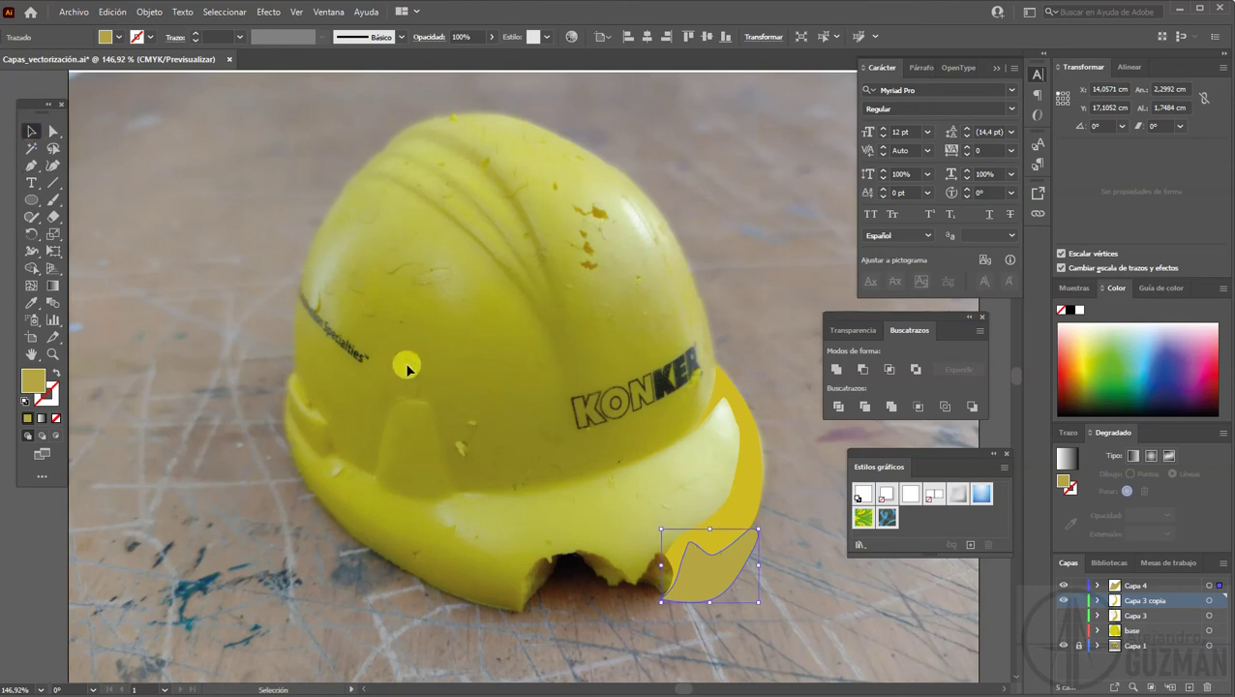
{"action": "left_click", "coordinate": [1135, 586]}
{"action": "left_click", "coordinate": [891, 371]}
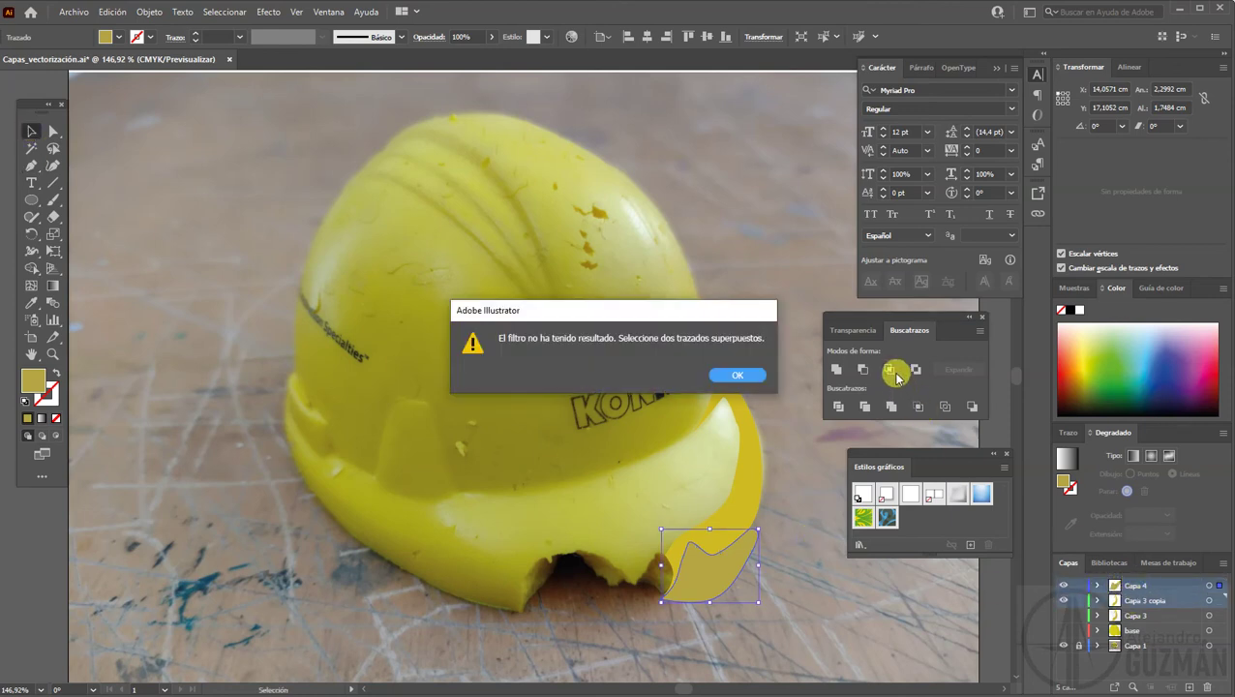
{"action": "left_click", "coordinate": [727, 376]}
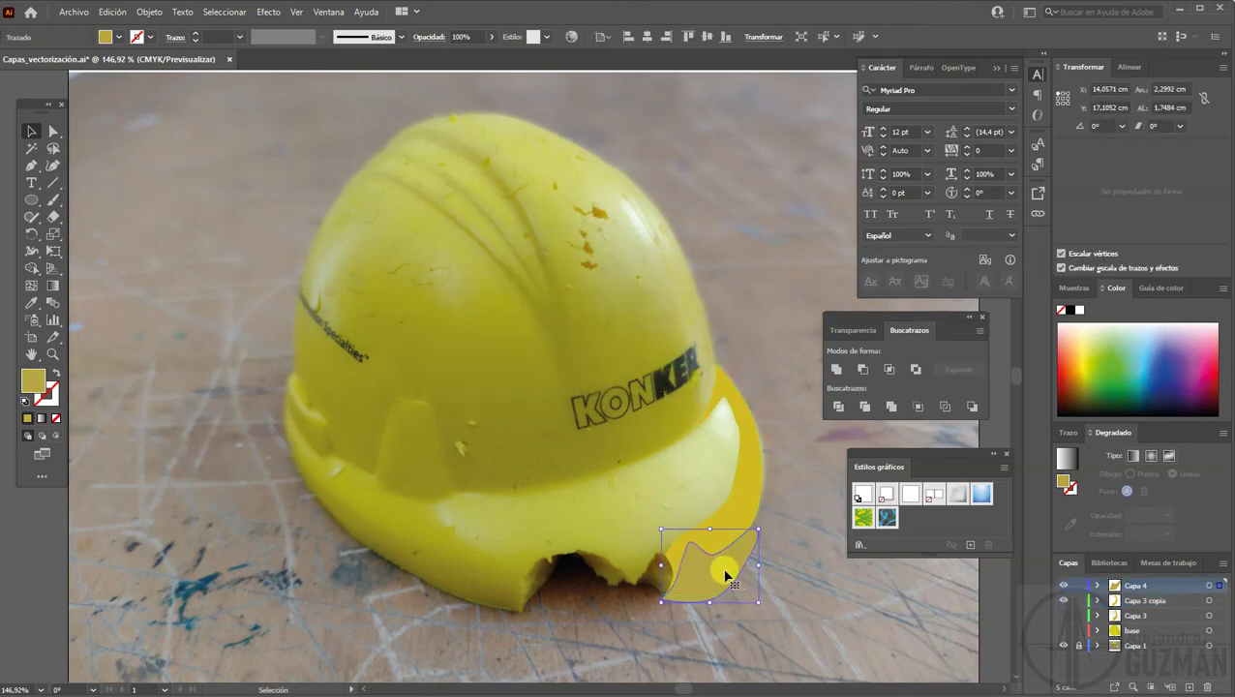
Intersect the Capa 4 shading shape with the brim shape, then show Capa 3 and base
{"action": "left_click", "coordinate": [1134, 600]}
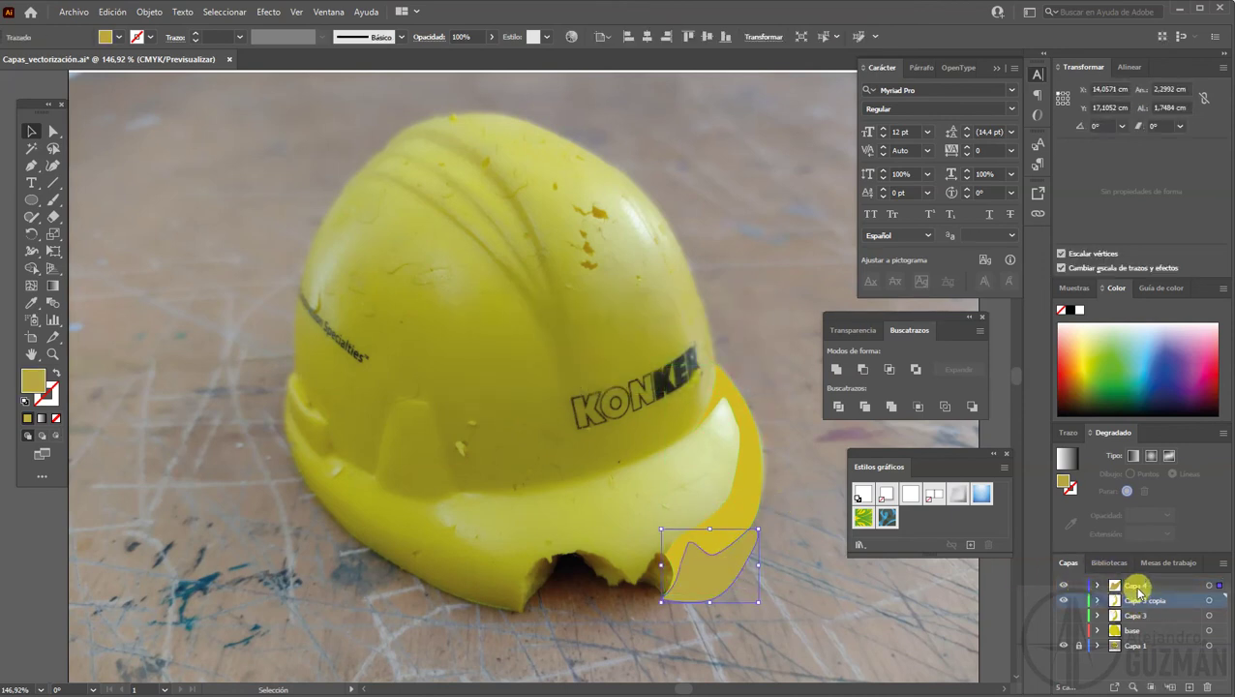
{"action": "left_click", "coordinate": [1131, 586]}
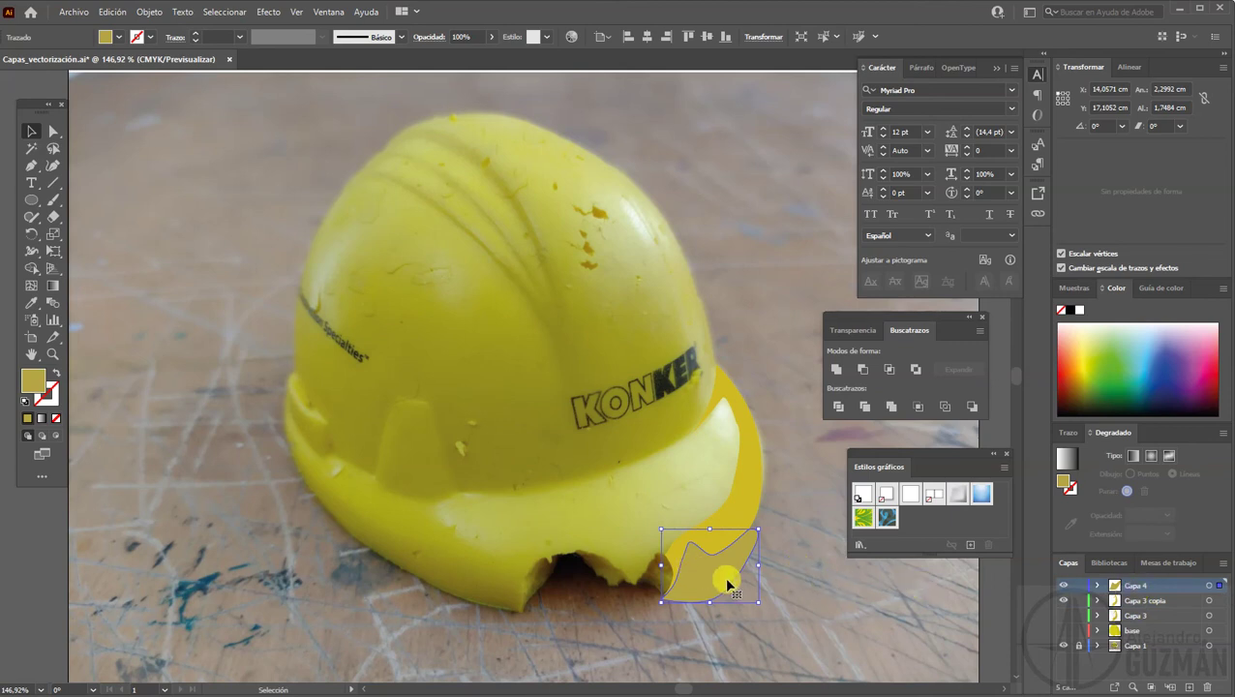
{"action": "left_click_drag", "start_coordinate": [724, 583], "coordinate": [727, 577]}
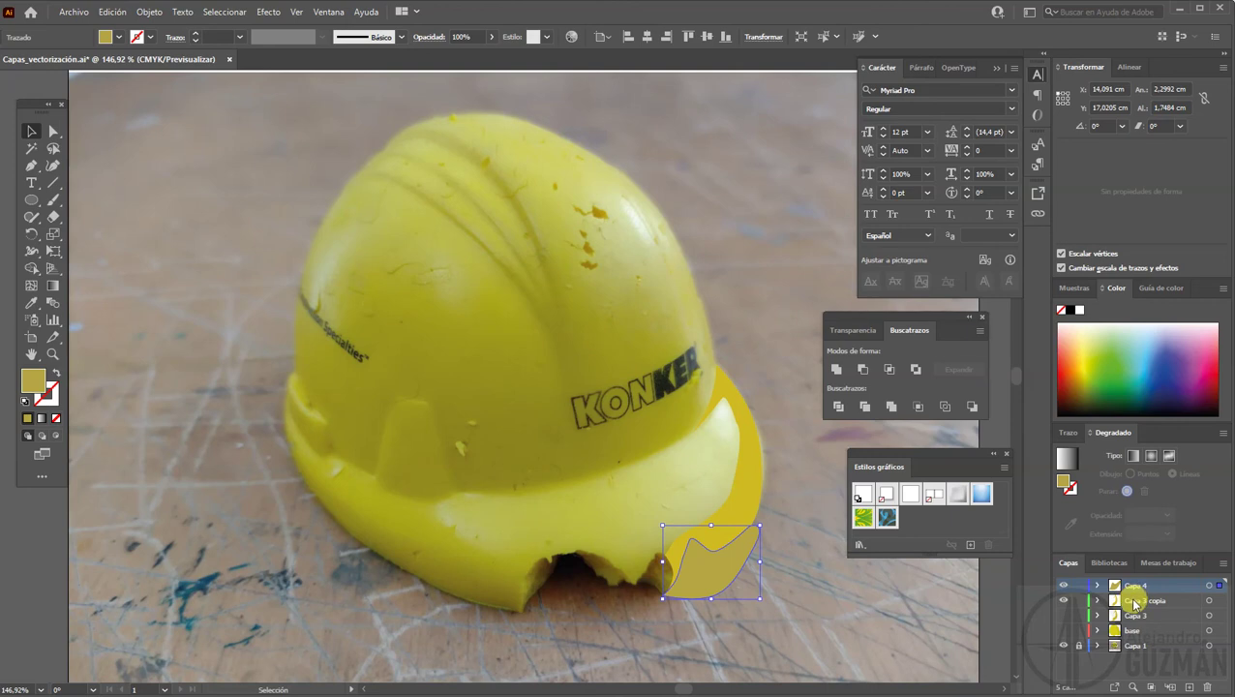
{"action": "left_click", "coordinate": [739, 480], "text": "shift"}
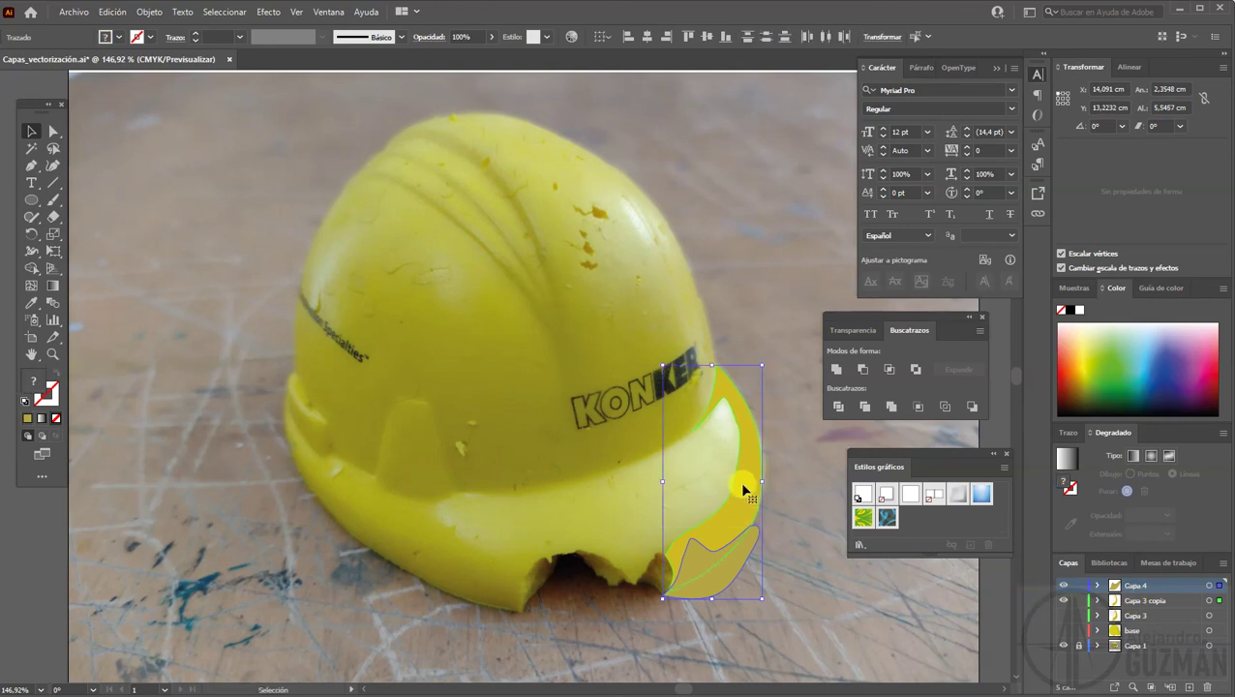
{"action": "left_click", "coordinate": [888, 368]}
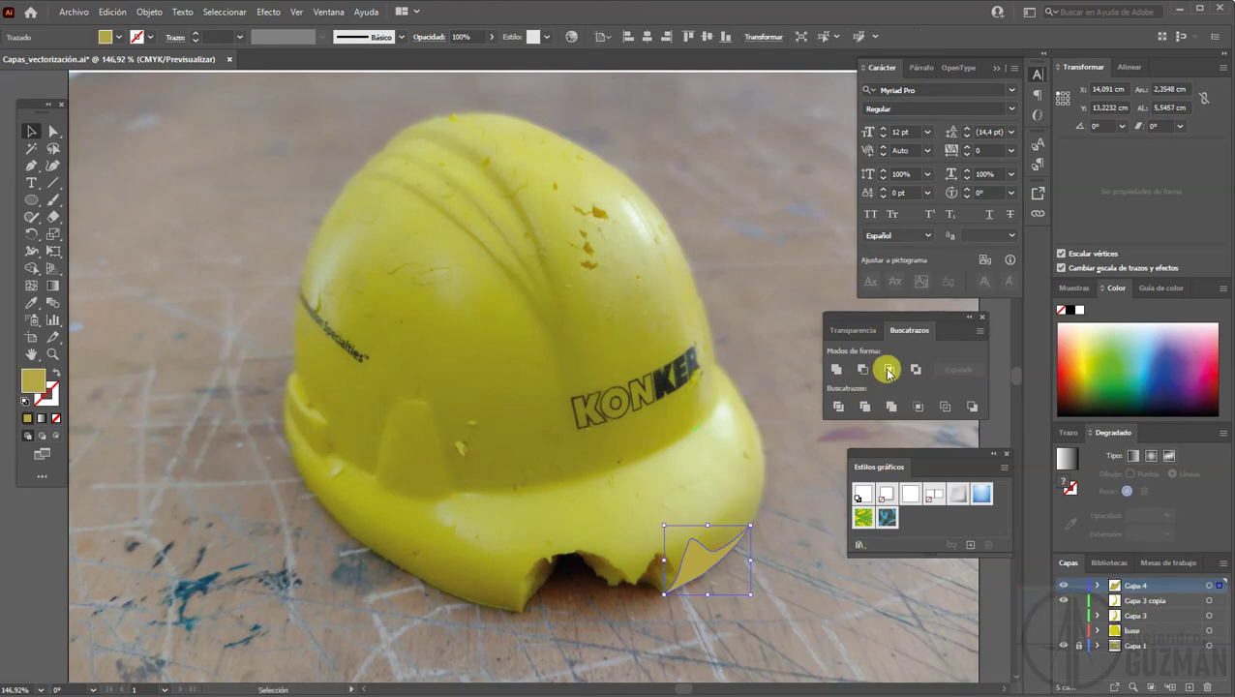
{"action": "left_click", "coordinate": [774, 614]}
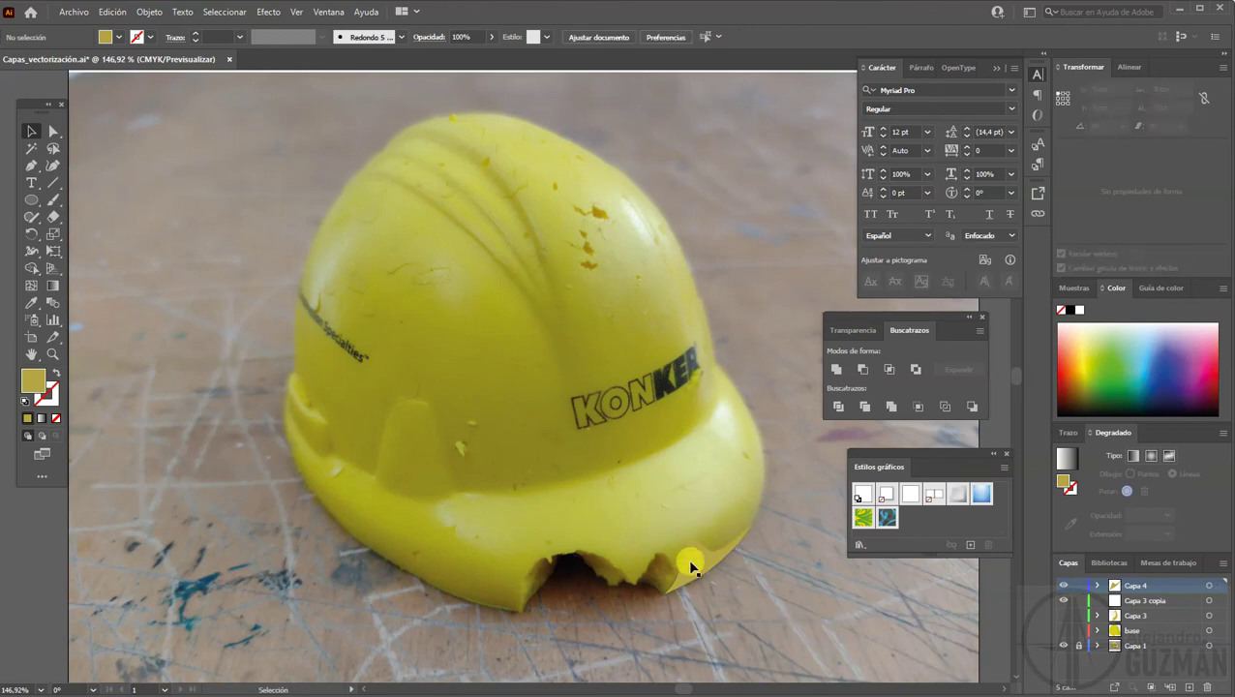
{"action": "left_click", "coordinate": [1064, 615]}
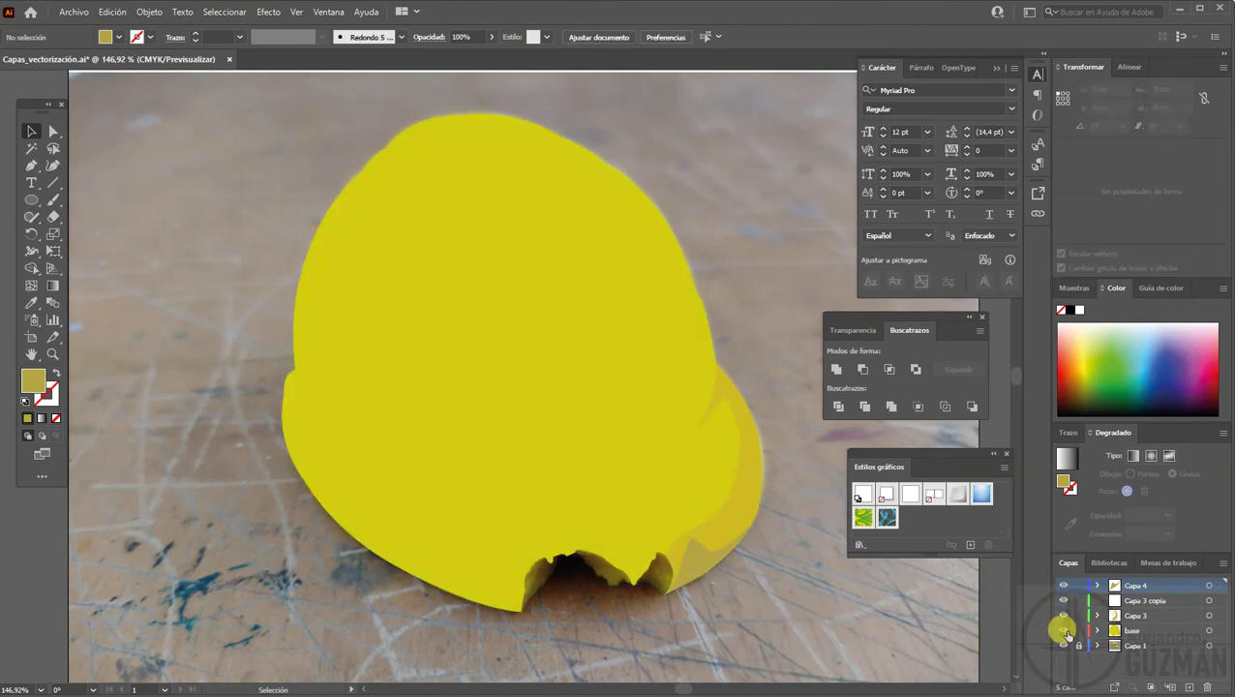
Move Capa 3 copia to the top of the layer stack, then hide and re-show layers to compare with the photo
{"action": "left_click", "coordinate": [1142, 602]}
{"action": "left_click_drag", "start_coordinate": [1128, 599], "coordinate": [1142, 586]}
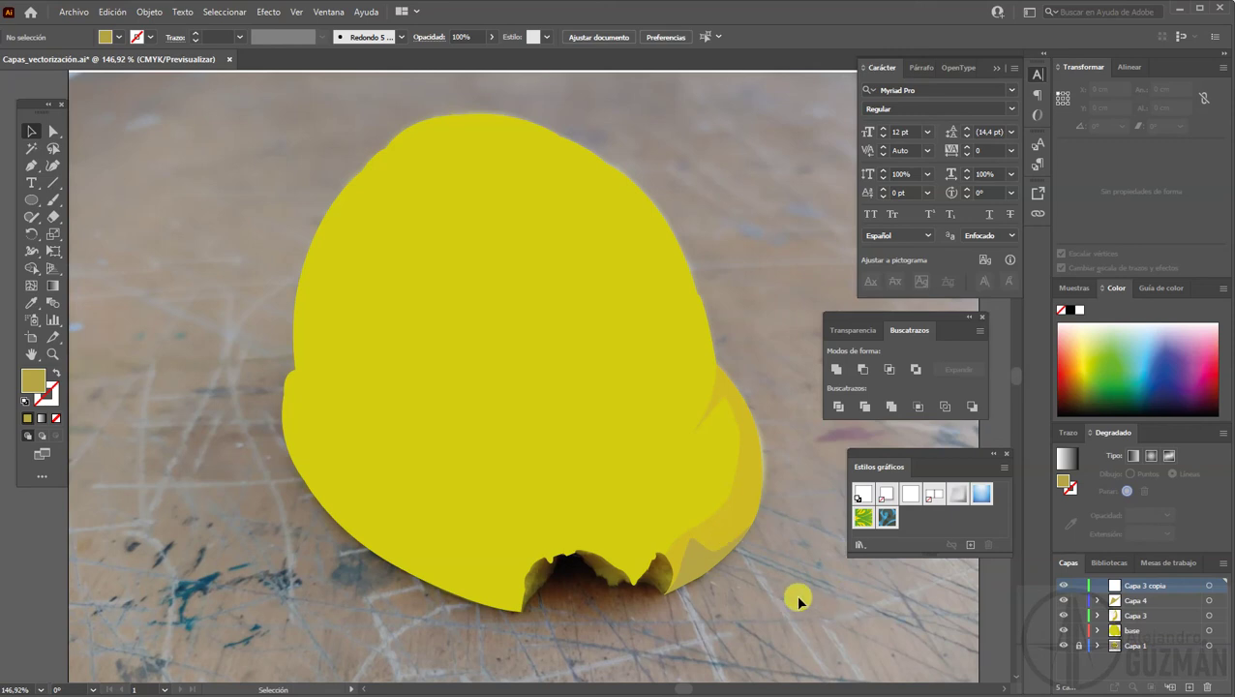
{"action": "left_click", "coordinate": [1063, 630]}
{"action": "left_click", "coordinate": [1063, 600]}
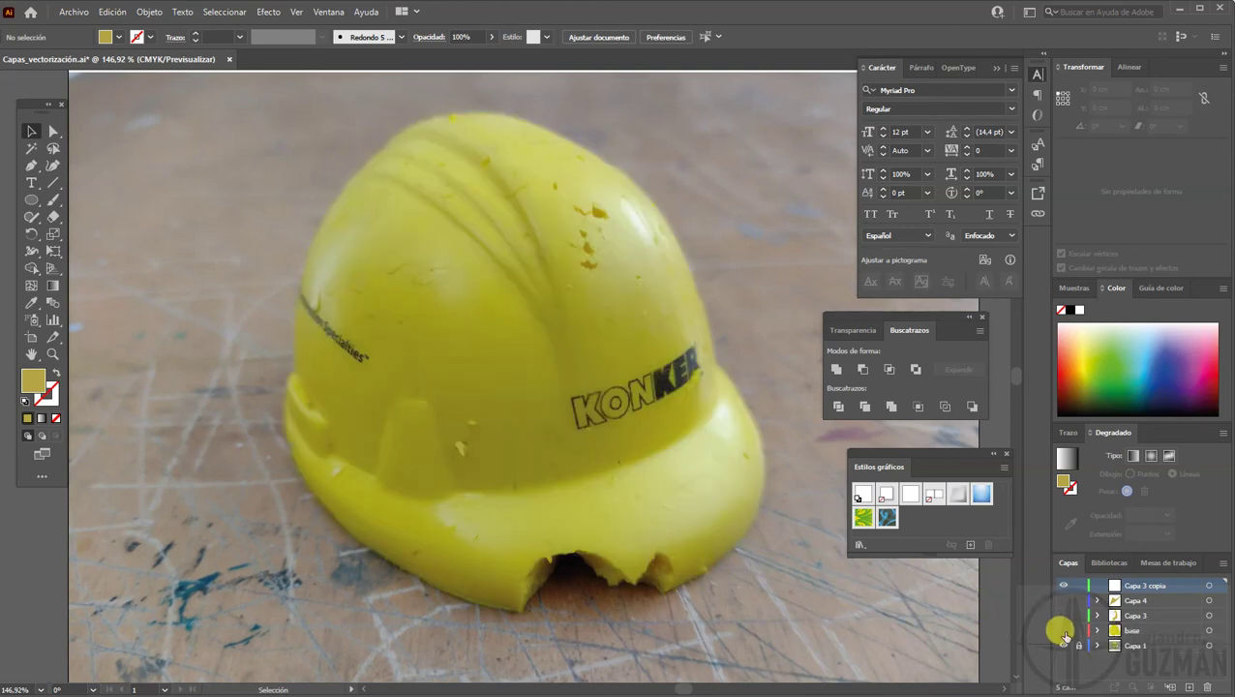
{"action": "left_click_drag", "start_coordinate": [1063, 633], "coordinate": [1063, 600]}
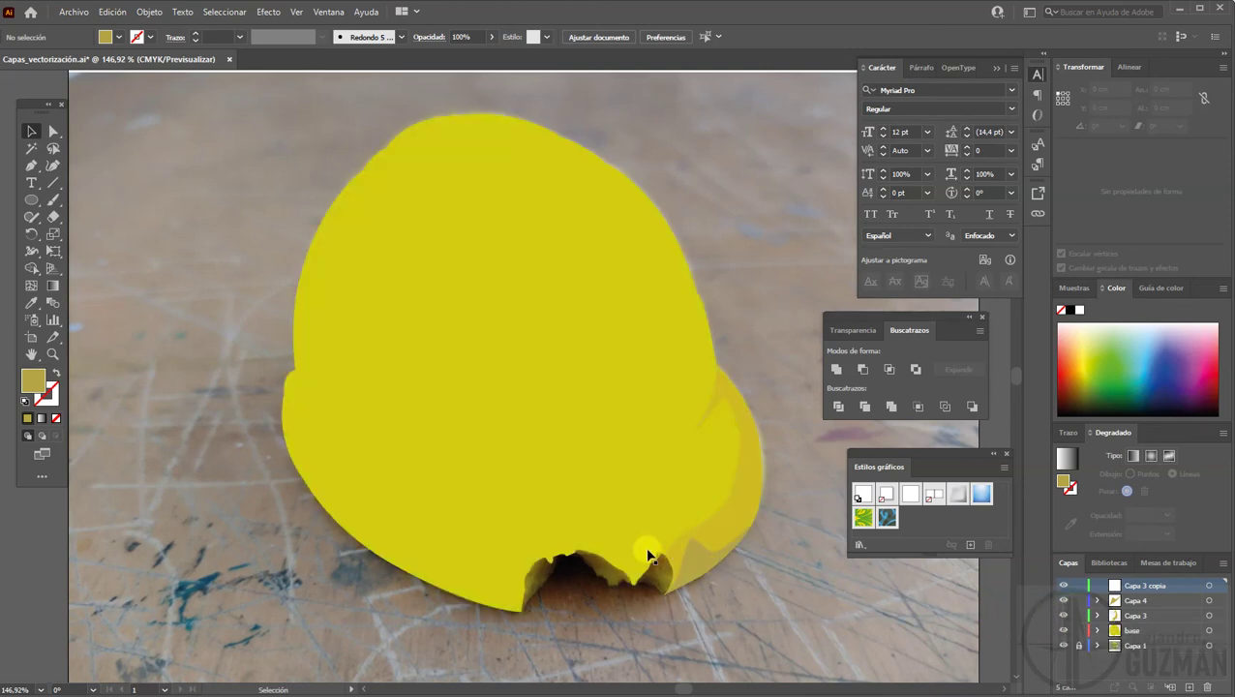
{"action": "left_click", "coordinate": [697, 551]}
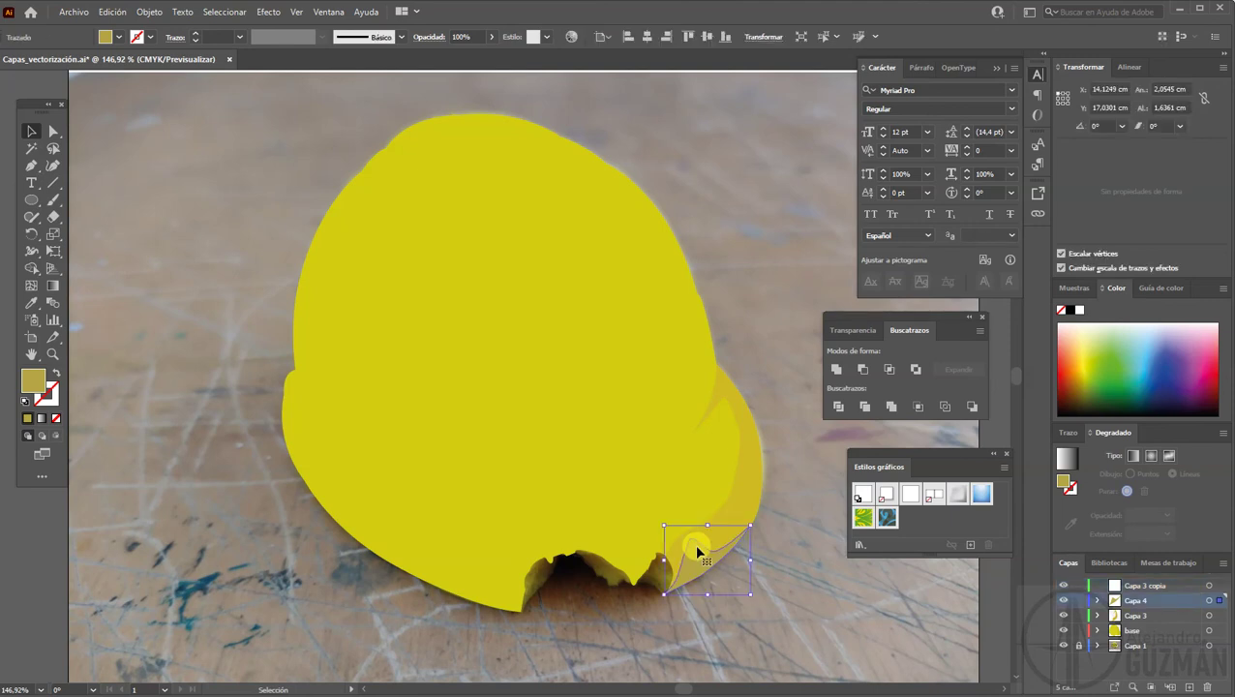
Drag one anchor of the small brim shading shape to refine its edge, then deselect it
{"action": "left_click", "coordinate": [53, 131]}
{"action": "mouse_move", "coordinate": [699, 548]}
{"action": "left_mouse_down"}
{"action": "mouse_move", "coordinate": [680, 569]}
{"action": "mouse_move", "coordinate": [707, 554]}
{"action": "mouse_move", "coordinate": [691, 544]}
{"action": "mouse_move", "coordinate": [676, 579]}
{"action": "mouse_move", "coordinate": [705, 563]}
{"action": "left_mouse_up"}
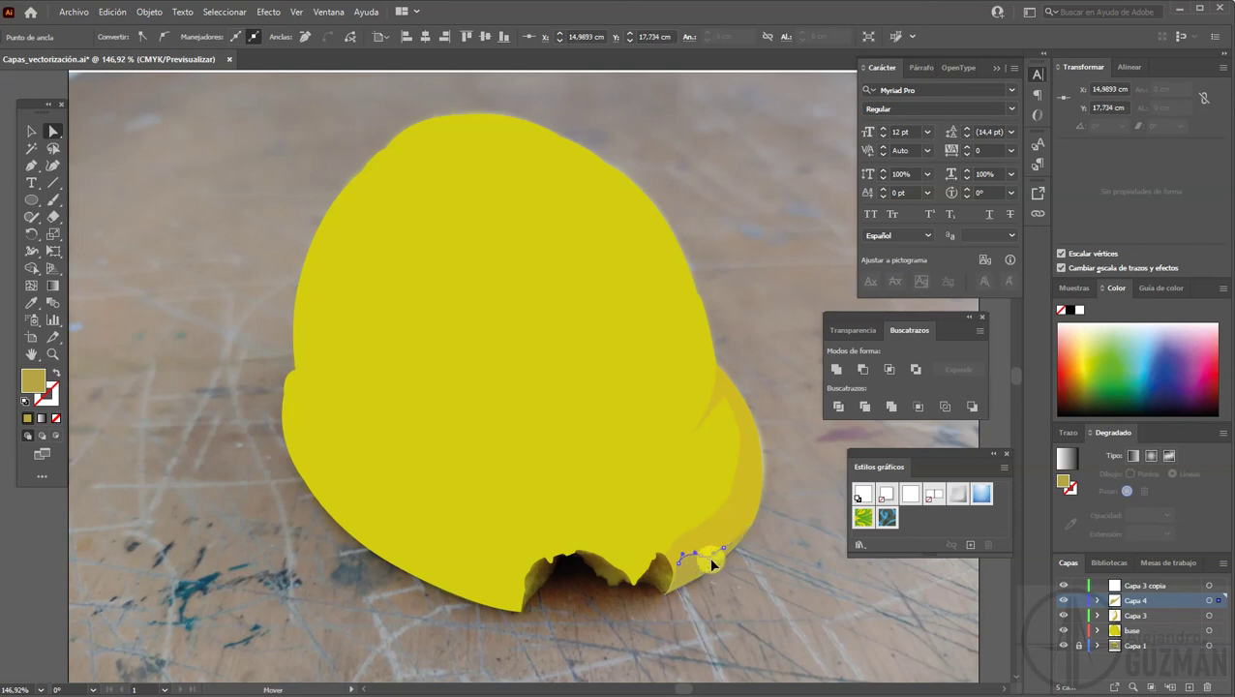
{"action": "left_click", "coordinate": [31, 130]}
{"action": "left_click", "coordinate": [117, 144]}
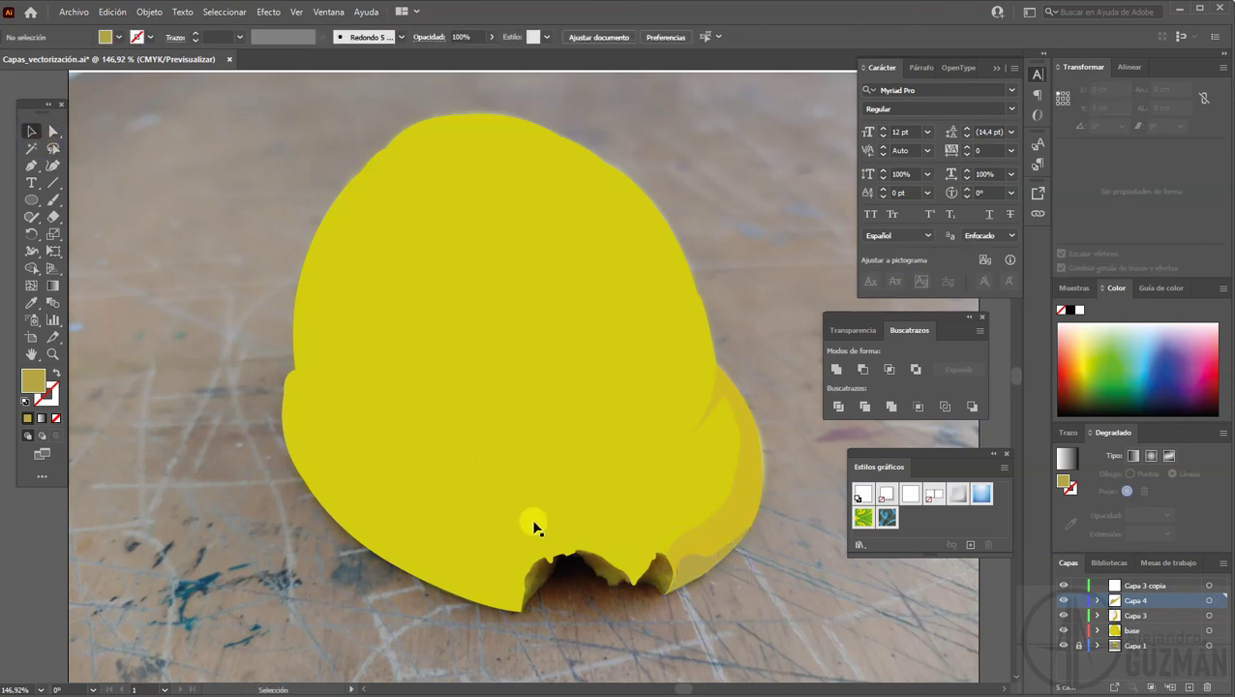